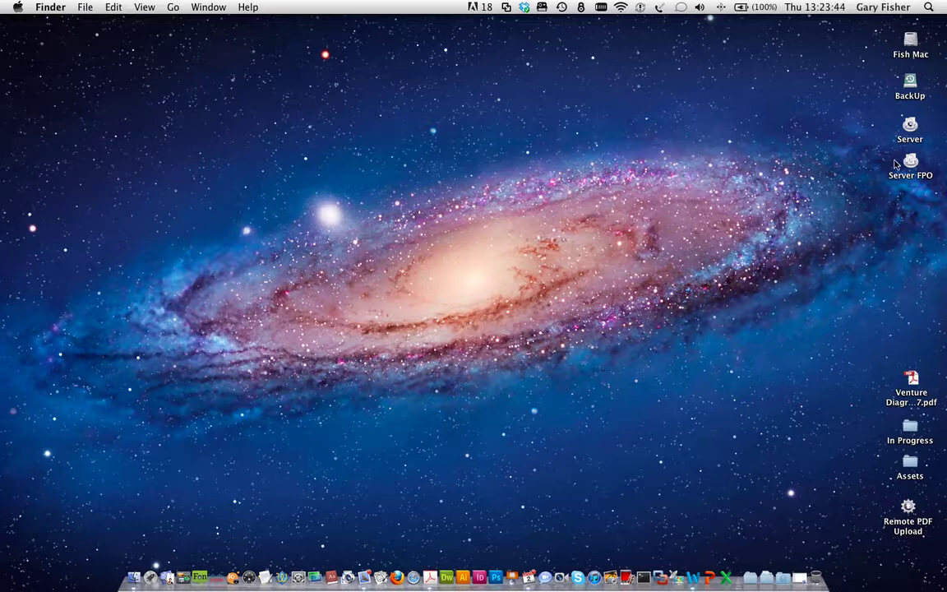
Step: Select the Server volume icon on the Finder desktop
{"action": "left_click", "coordinate": [910, 130]}
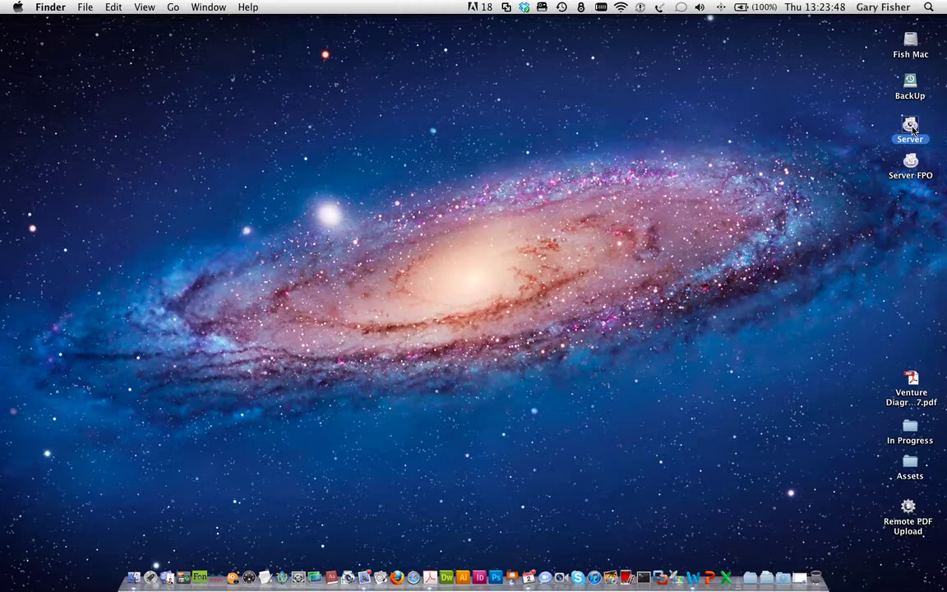
{"action": "double_click", "coordinate": [911, 128]}
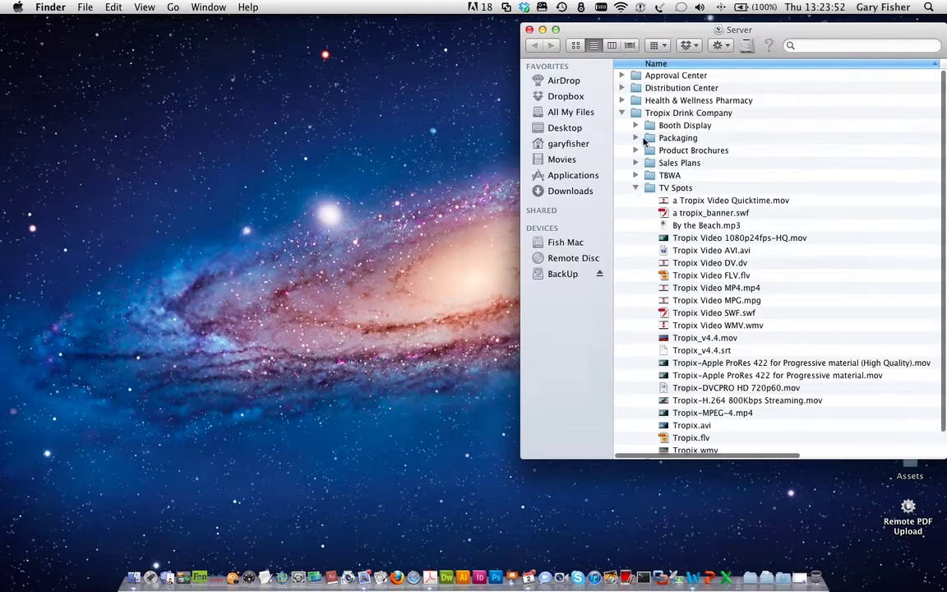
{"action": "left_click", "coordinate": [649, 189]}
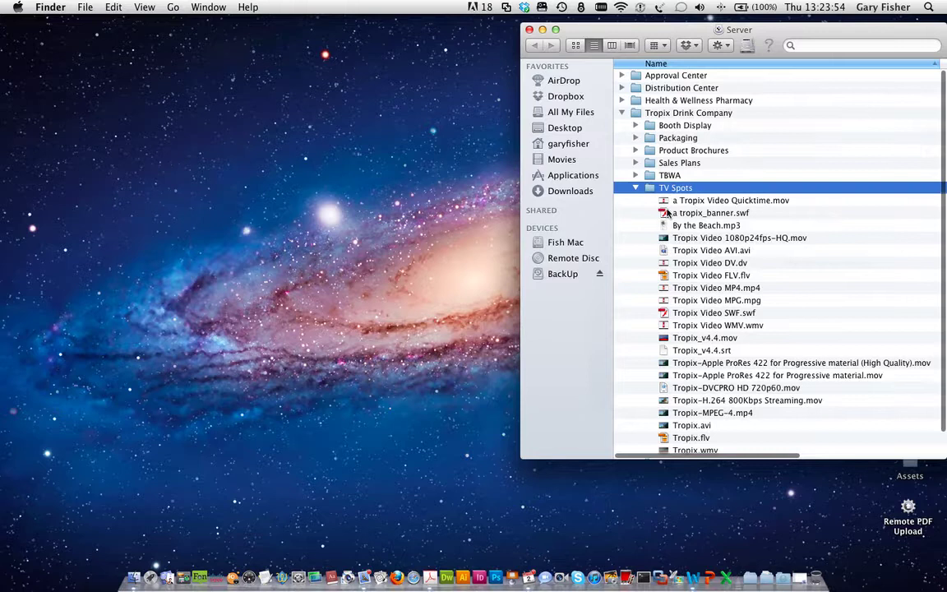
{"action": "left_click_drag", "start_coordinate": [643, 208], "coordinate": [773, 434]}
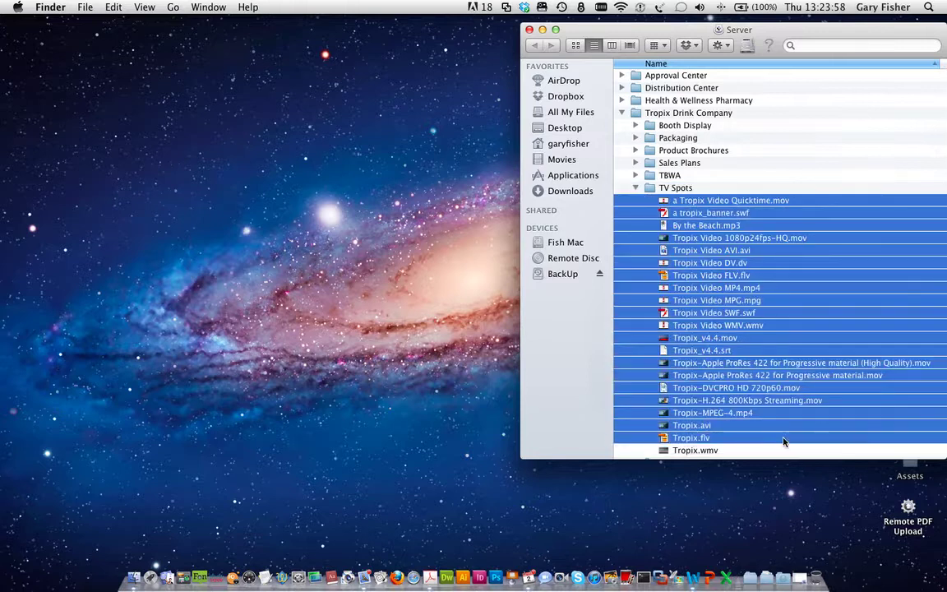
{"action": "left_click", "coordinate": [814, 277]}
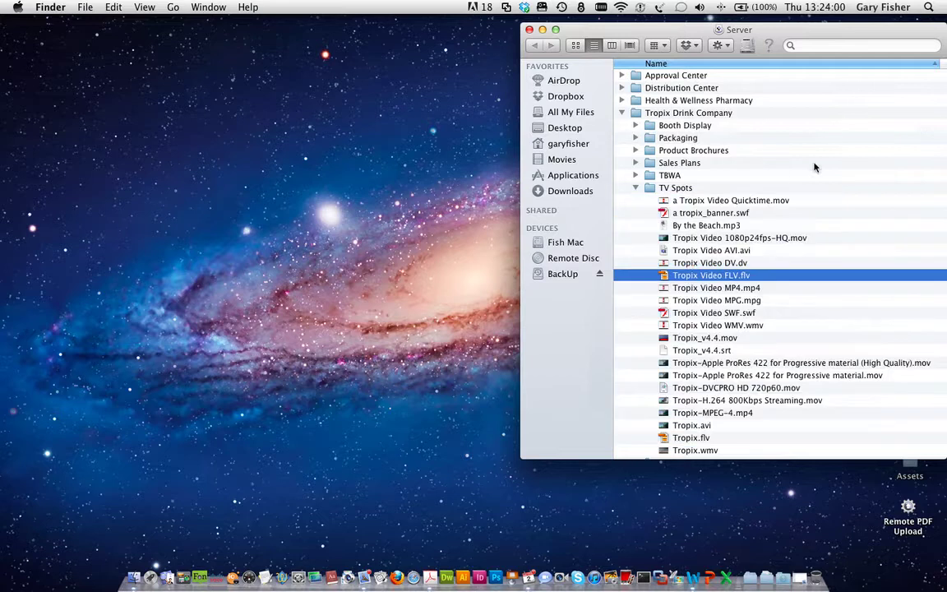
{"action": "left_click", "coordinate": [730, 363]}
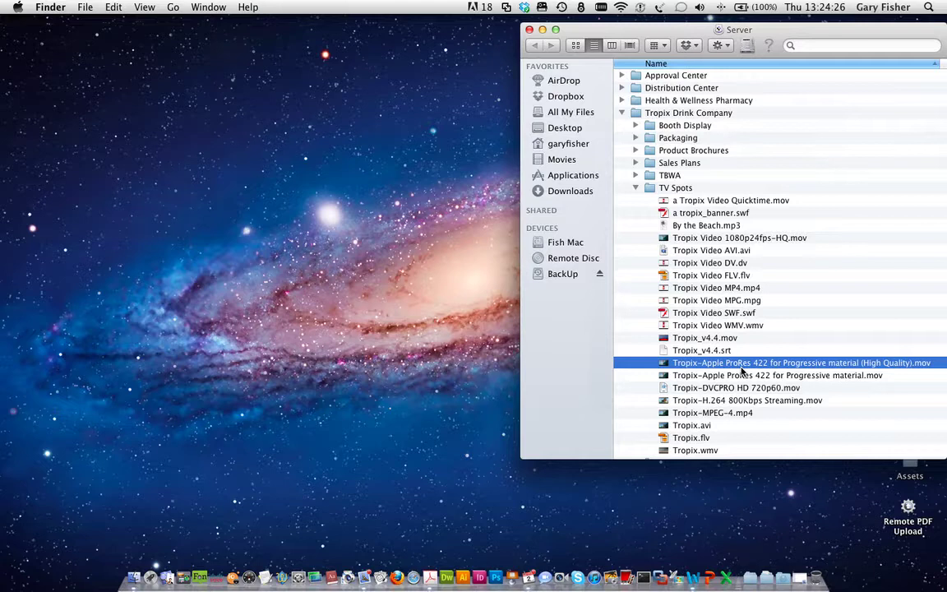
{"action": "left_click", "coordinate": [724, 288]}
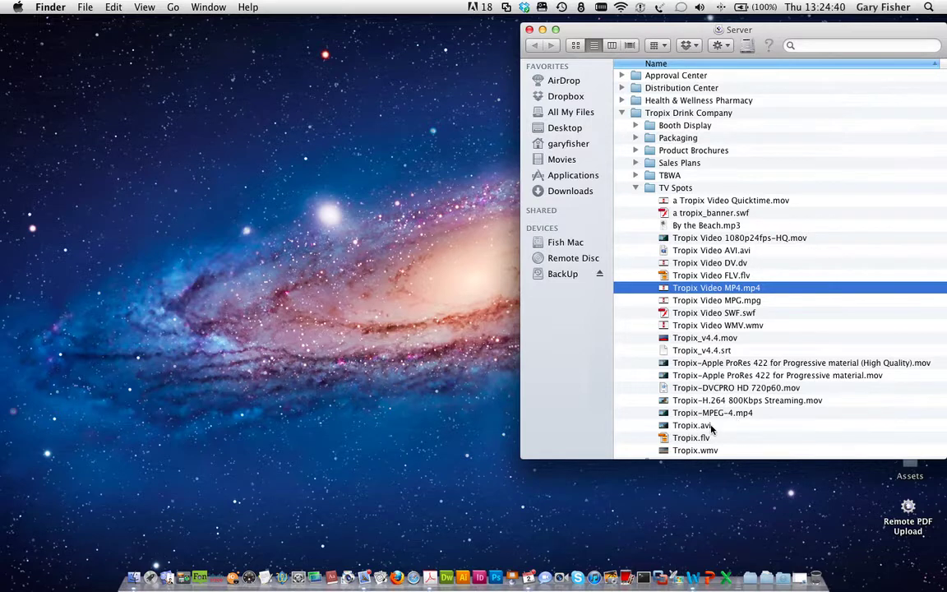
Step: Open the WebNative Portal login page in Safari and submit the username and password
{"action": "left_click", "coordinate": [415, 580]}
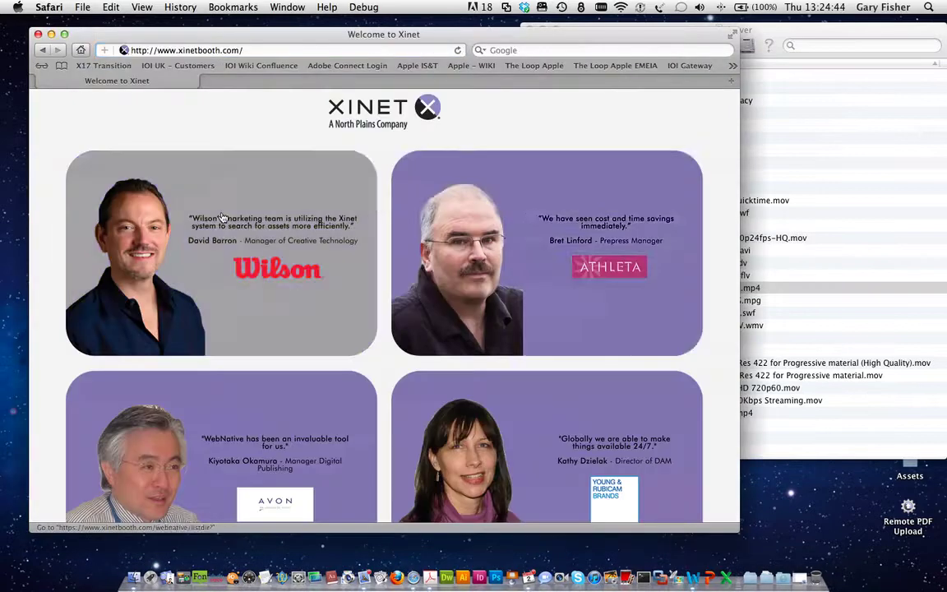
{"action": "left_click", "coordinate": [516, 207]}
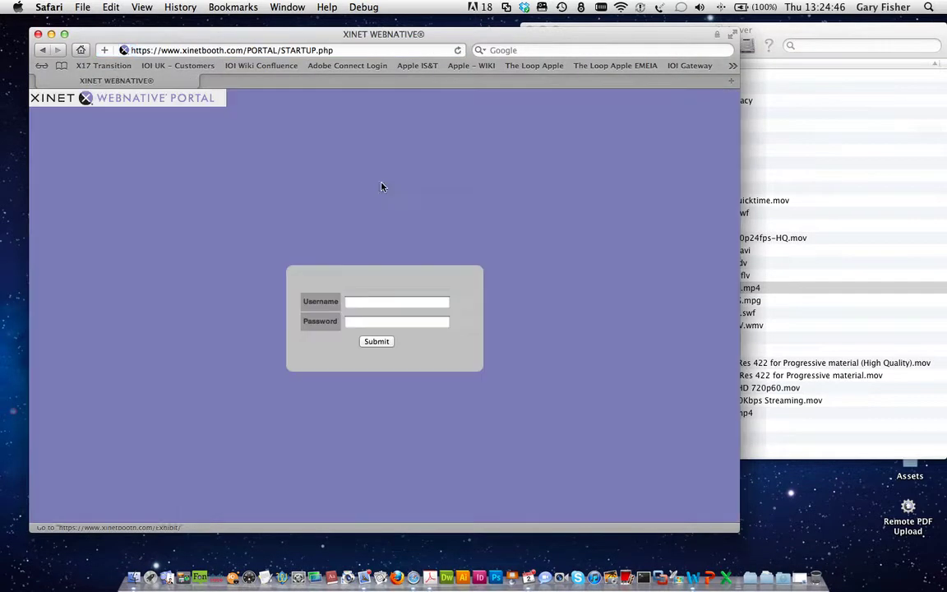
{"action": "left_click", "coordinate": [355, 301]}
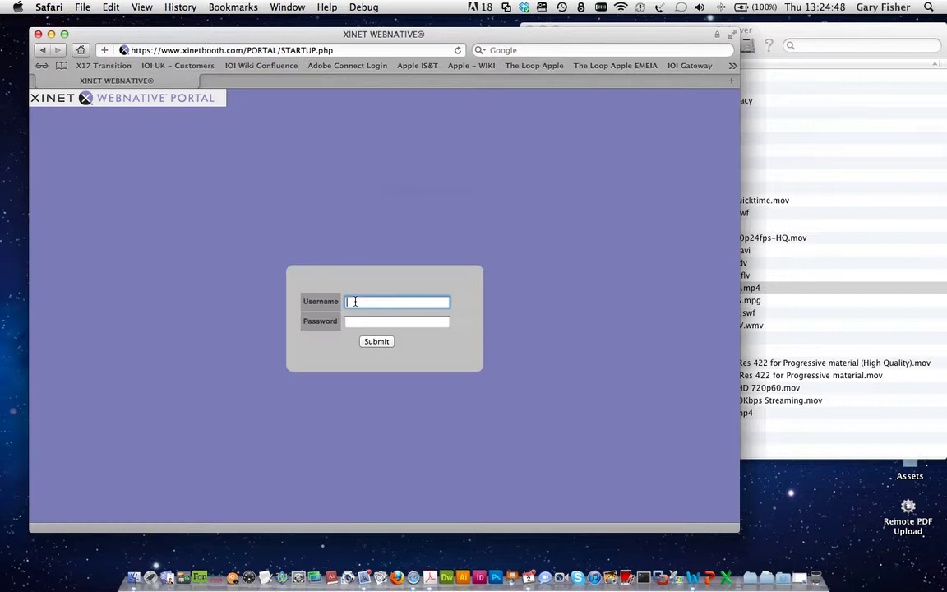
{"action": "type", "text": "demo"}
{"action": "key", "text": "Tab"}
{"action": "type", "text": "demo"}
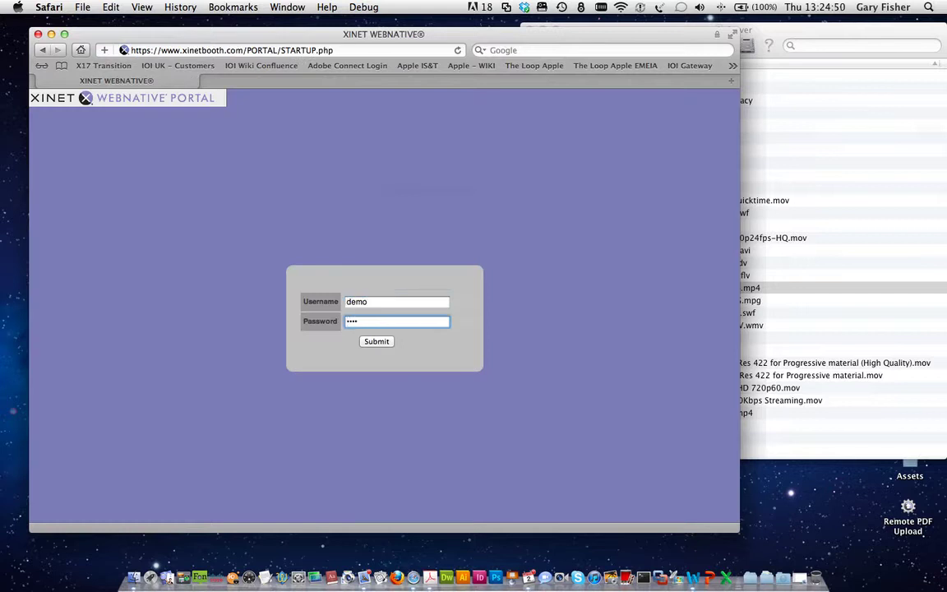
{"action": "key", "text": "Return"}
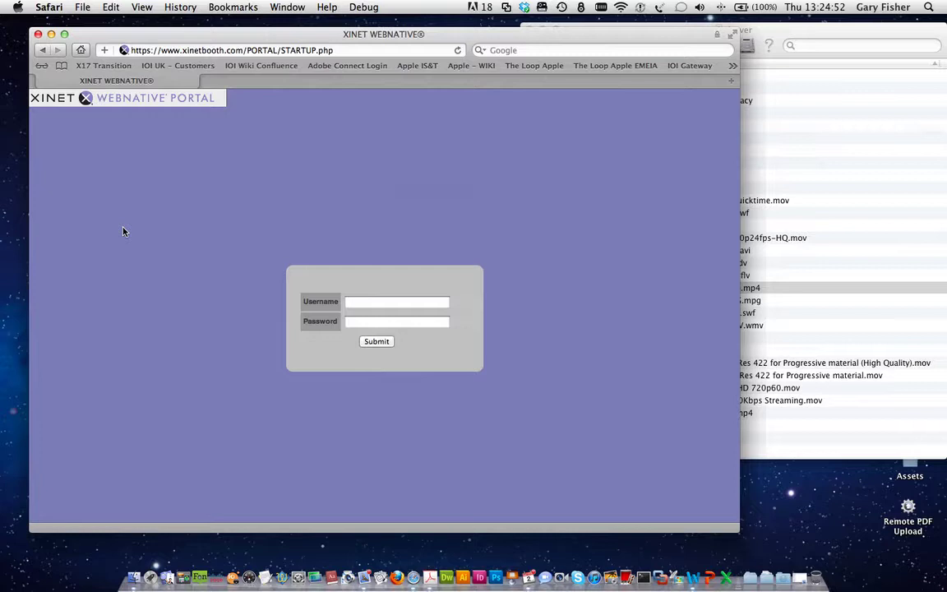
Step: Re-enter the login credentials, then open Tropix Drink Company's TV Spots folder
{"action": "left_click", "coordinate": [361, 303]}
{"action": "type", "text": "demo"}
{"action": "key", "text": "Tab"}
{"action": "type", "text": "demo"}
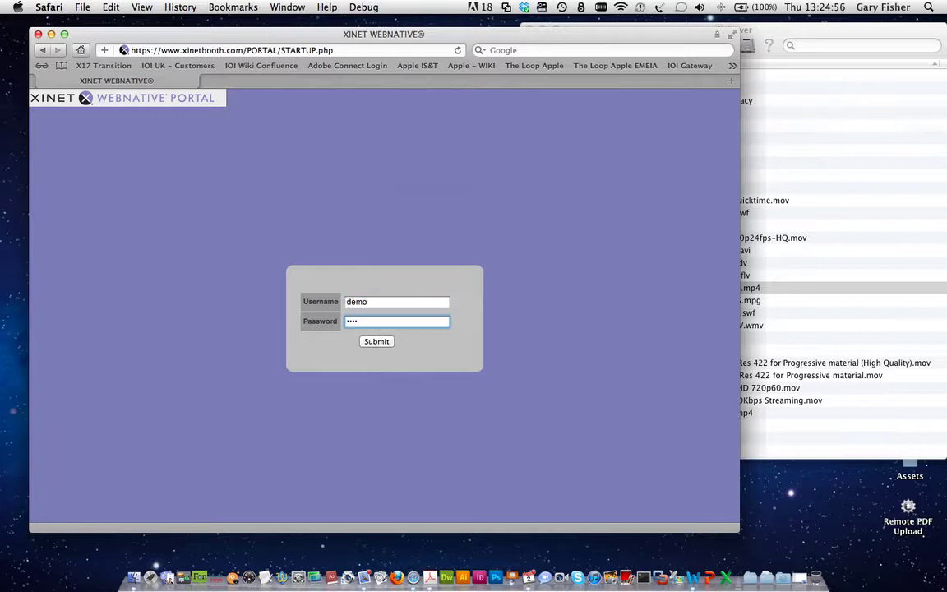
{"action": "key", "text": "Return"}
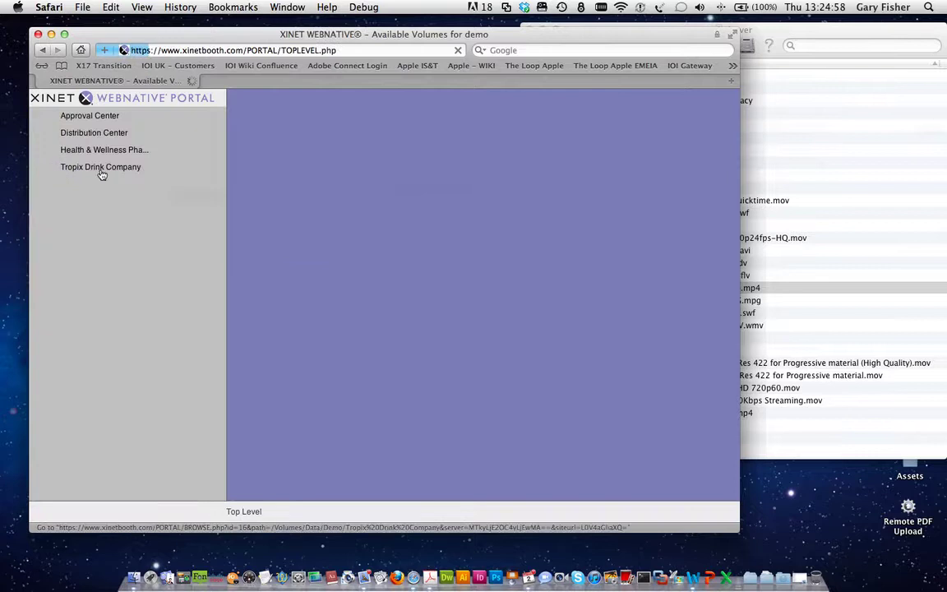
{"action": "left_click", "coordinate": [102, 169]}
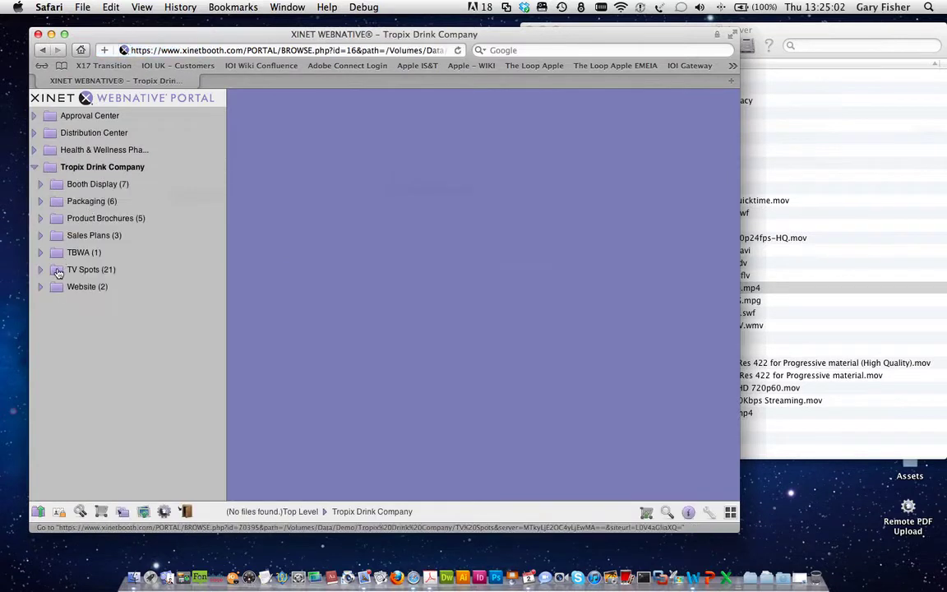
{"action": "left_click", "coordinate": [58, 273]}
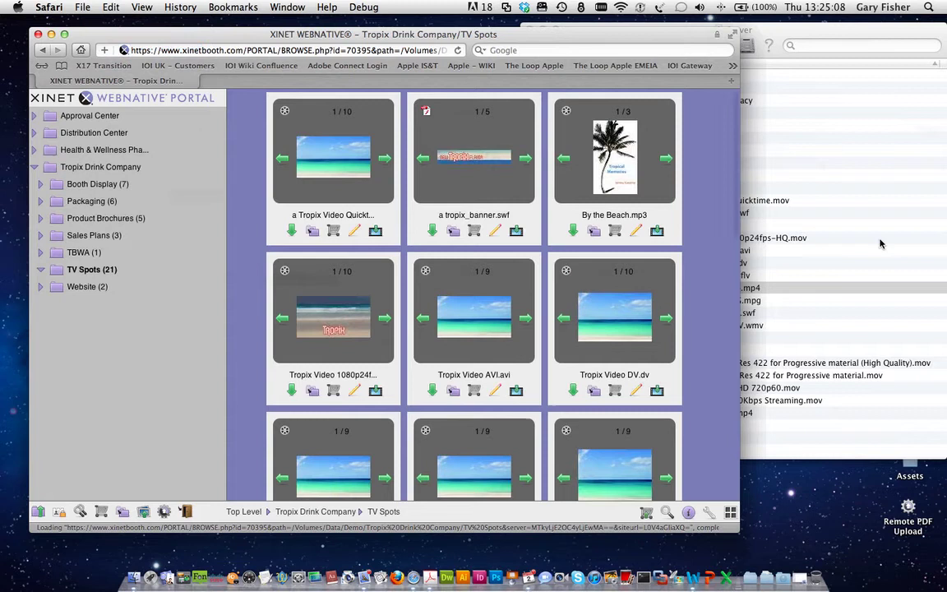
Step: In the Finder Server listing, select the files from a tropix_banner.swf to the ProRes movie
{"action": "left_click", "coordinate": [792, 219]}
{"action": "left_click_drag", "start_coordinate": [649, 212], "coordinate": [781, 363]}
{"action": "left_click", "coordinate": [203, 288]}
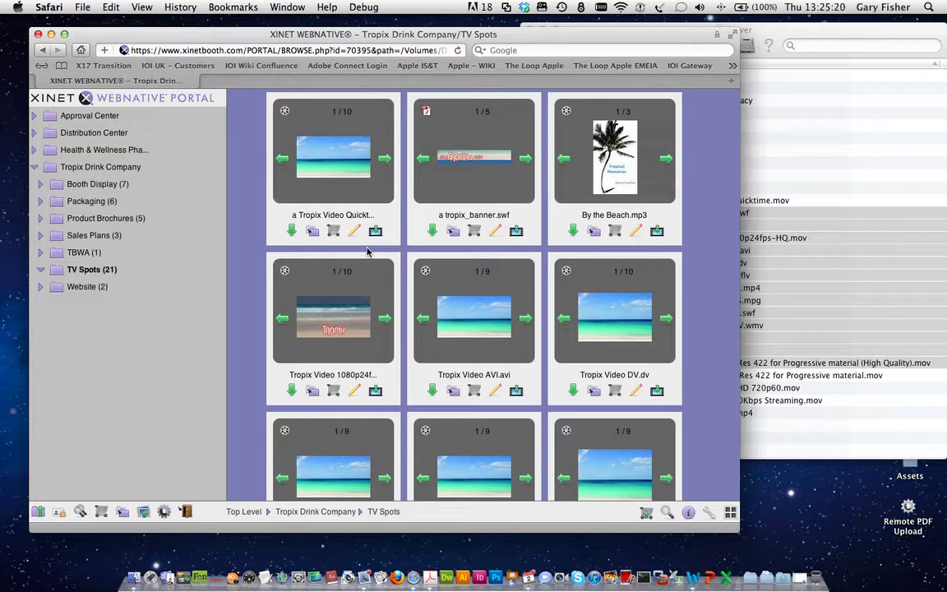
Step: Page the 1080p24f clip's preview frames forward and back, then select a tropix_banner.swf in Finder
{"action": "left_click", "coordinate": [385, 322]}
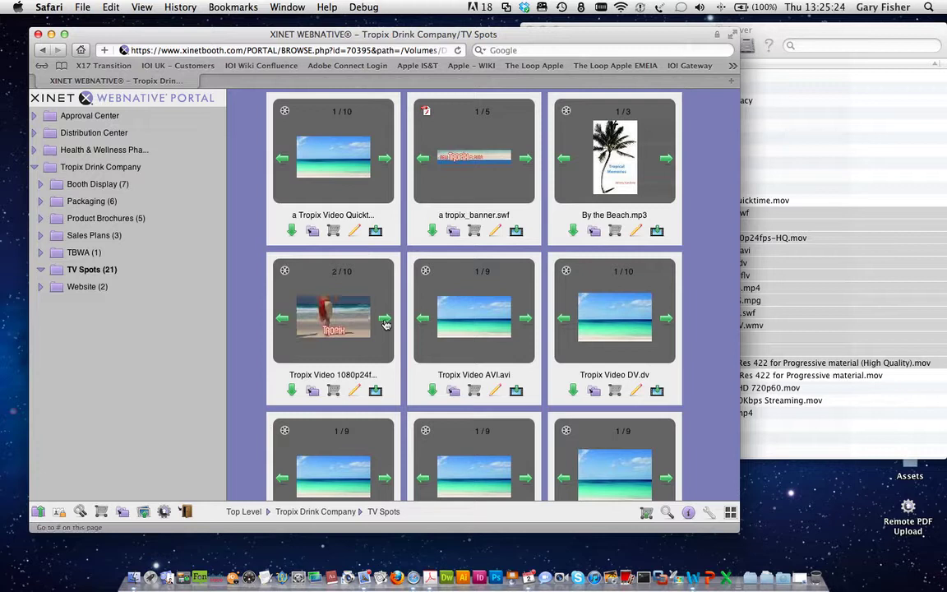
{"action": "left_click", "coordinate": [384, 323]}
{"action": "left_click", "coordinate": [385, 323]}
{"action": "left_click", "coordinate": [385, 322]}
{"action": "left_click", "coordinate": [385, 323]}
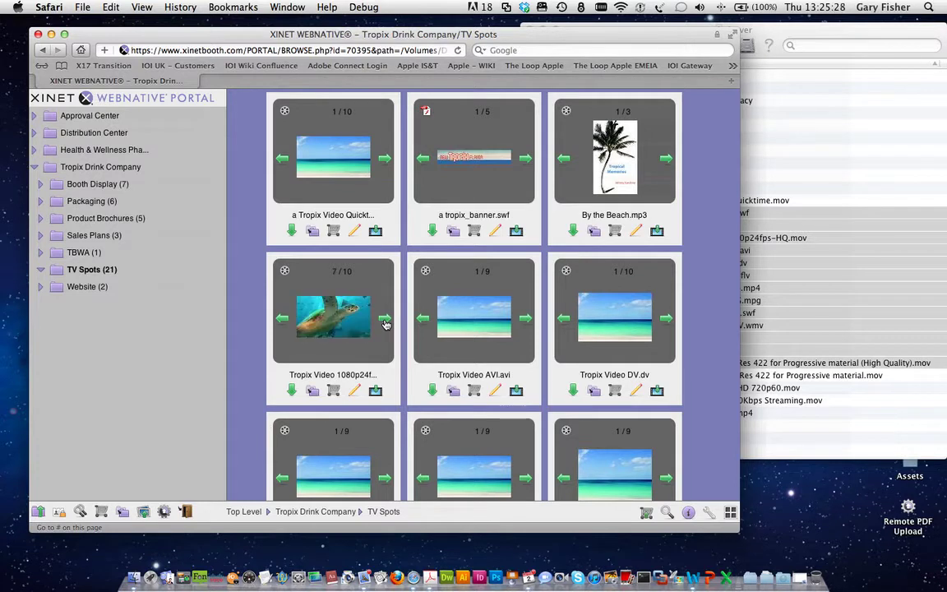
{"action": "left_click", "coordinate": [283, 319]}
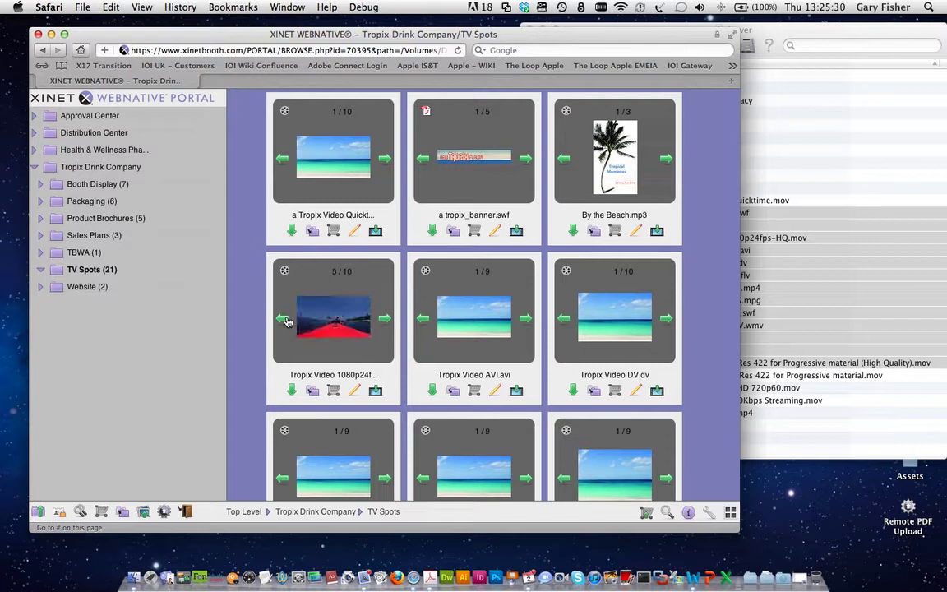
{"action": "left_click", "coordinate": [283, 320]}
{"action": "left_click", "coordinate": [283, 319]}
{"action": "left_click", "coordinate": [283, 320]}
{"action": "left_click", "coordinate": [286, 321]}
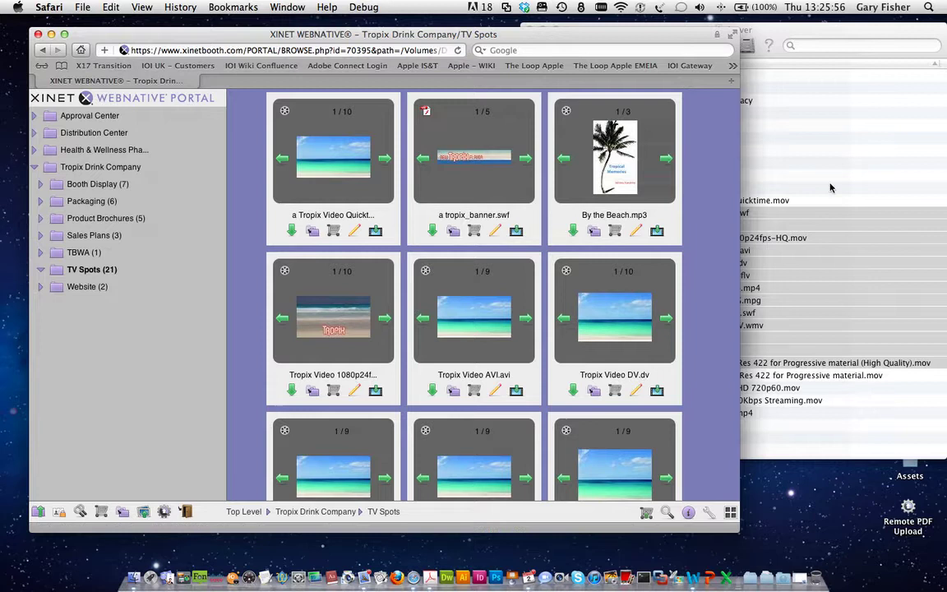
{"action": "left_click", "coordinate": [777, 205]}
{"action": "left_click", "coordinate": [835, 176]}
Step: Stream the a tropix_banner.swf banner preview in the portal, then go back to TV Spots
{"action": "left_click", "coordinate": [720, 213]}
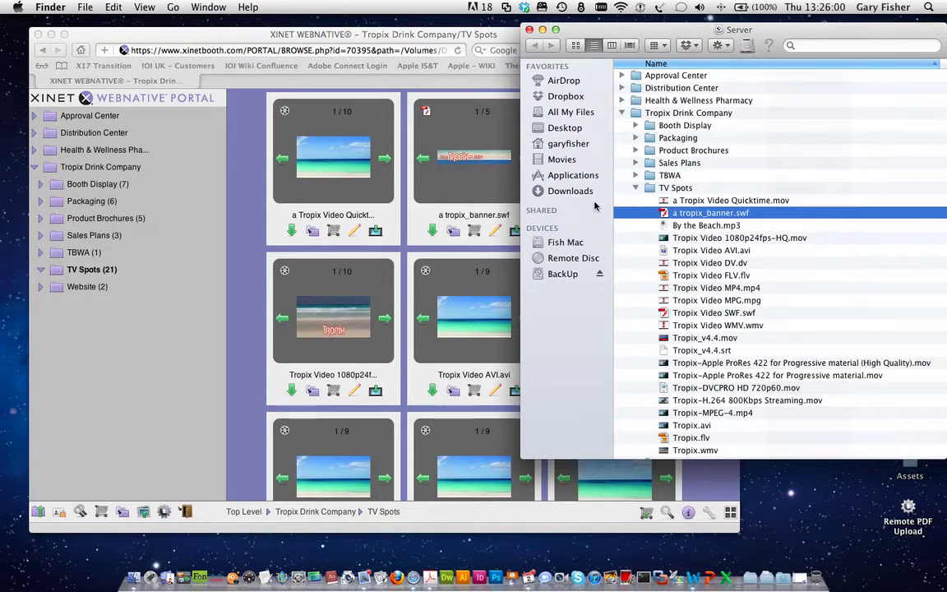
{"action": "left_click", "coordinate": [444, 207]}
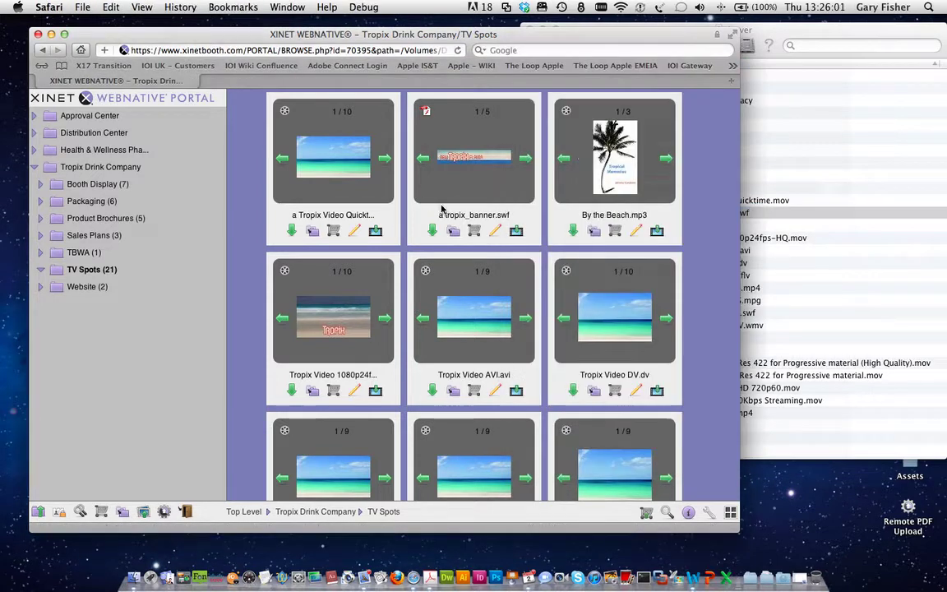
{"action": "left_click", "coordinate": [516, 232]}
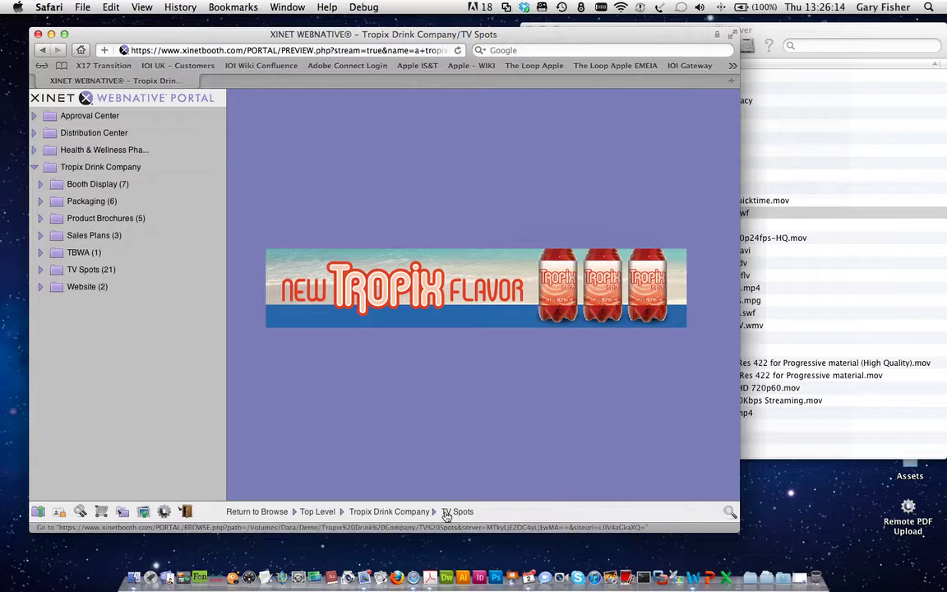
{"action": "left_click", "coordinate": [421, 511]}
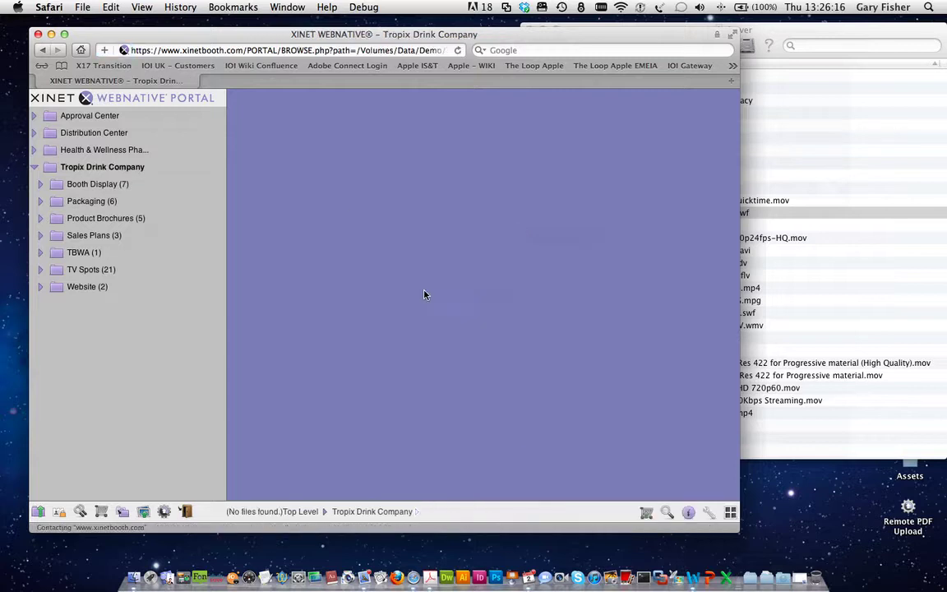
{"action": "left_click", "coordinate": [59, 268]}
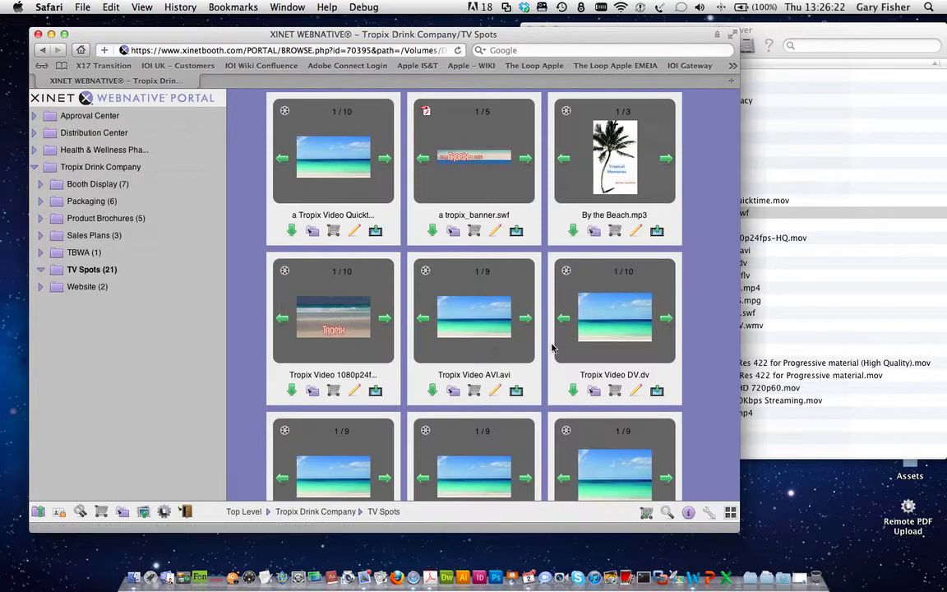
Step: Step the Tropix Video 1080p24f thumbnail preview forward three frames
{"action": "scroll", "coordinate": [556, 349], "scroll_direction": "down", "scroll_amount": 5}
{"action": "scroll", "coordinate": [551, 348], "scroll_direction": "up", "scroll_amount": 5}
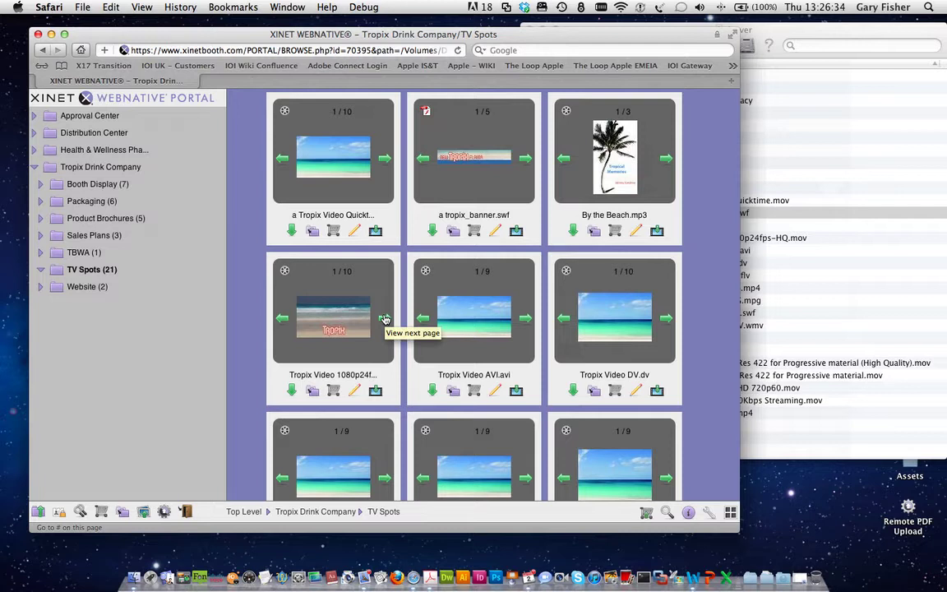
{"action": "left_click", "coordinate": [385, 319]}
{"action": "left_click", "coordinate": [385, 319]}
{"action": "left_click", "coordinate": [385, 319]}
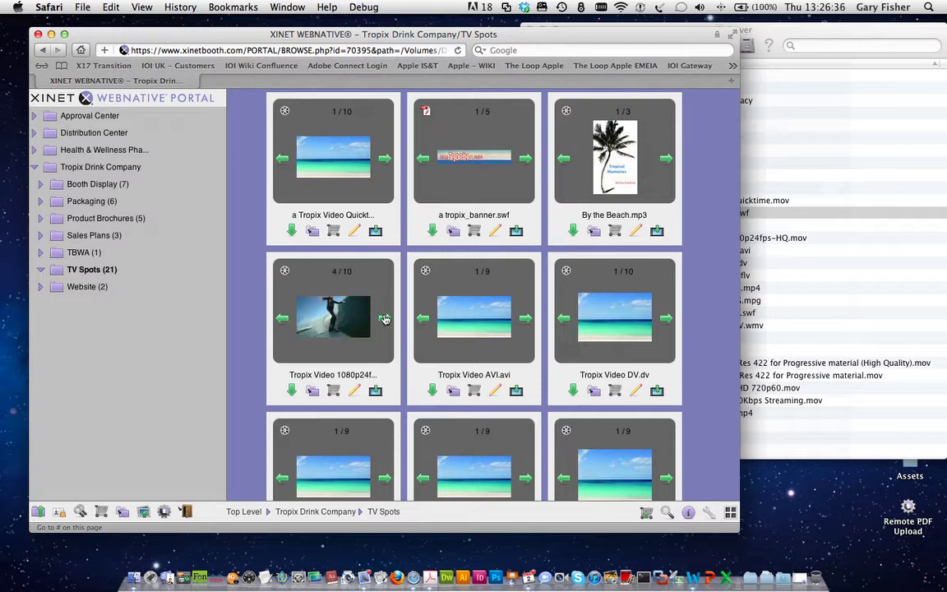
Step: Stream the Tropix Video 1080p24f clip, raise the volume, and view the format list unchanged
{"action": "left_click", "coordinate": [375, 392]}
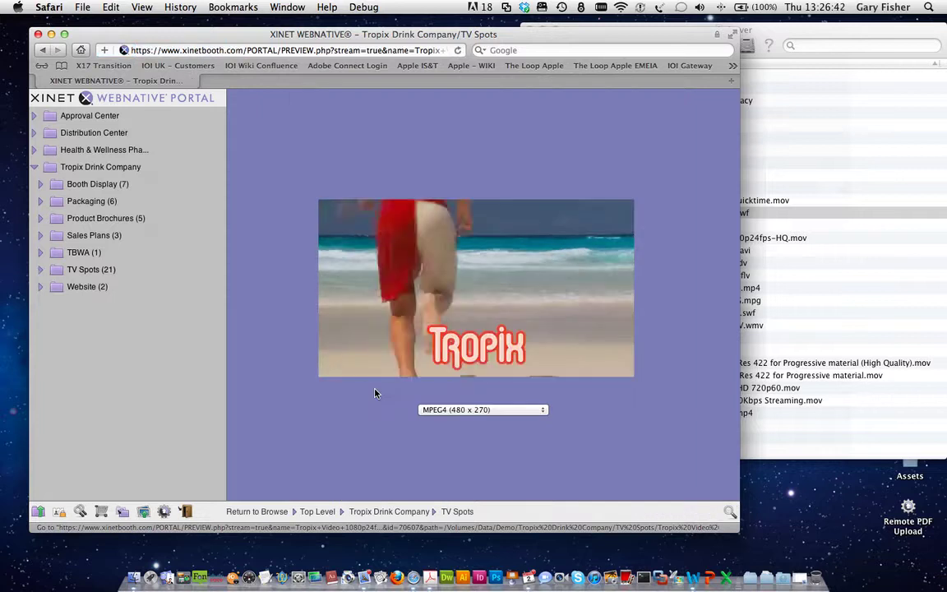
{"action": "key", "text": "XF86AudioRaiseVolume"}
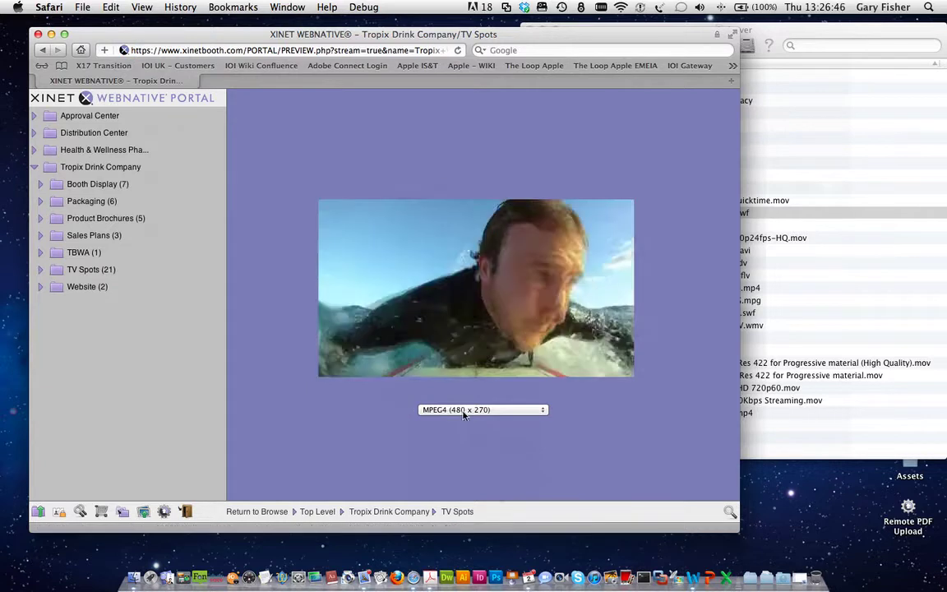
{"action": "left_click", "coordinate": [464, 411]}
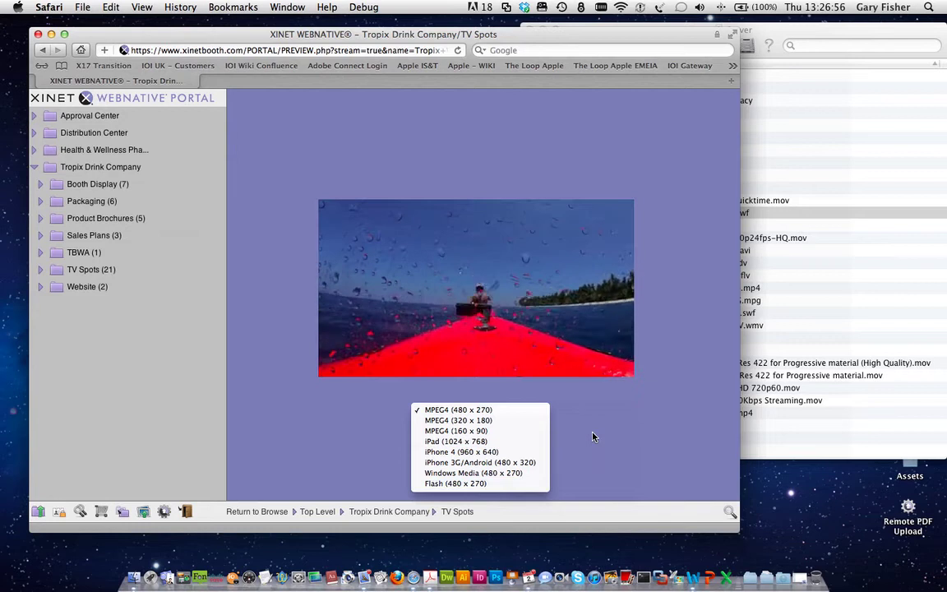
{"action": "left_click", "coordinate": [493, 472]}
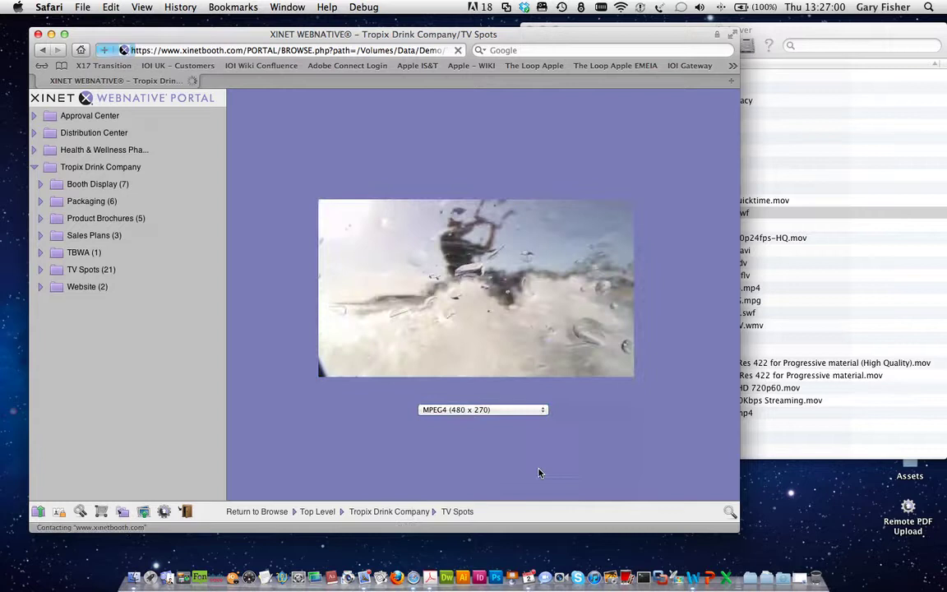
Step: Open TV Spots from the sidebar tree to show its 21 media thumbnails
{"action": "left_click", "coordinate": [57, 274]}
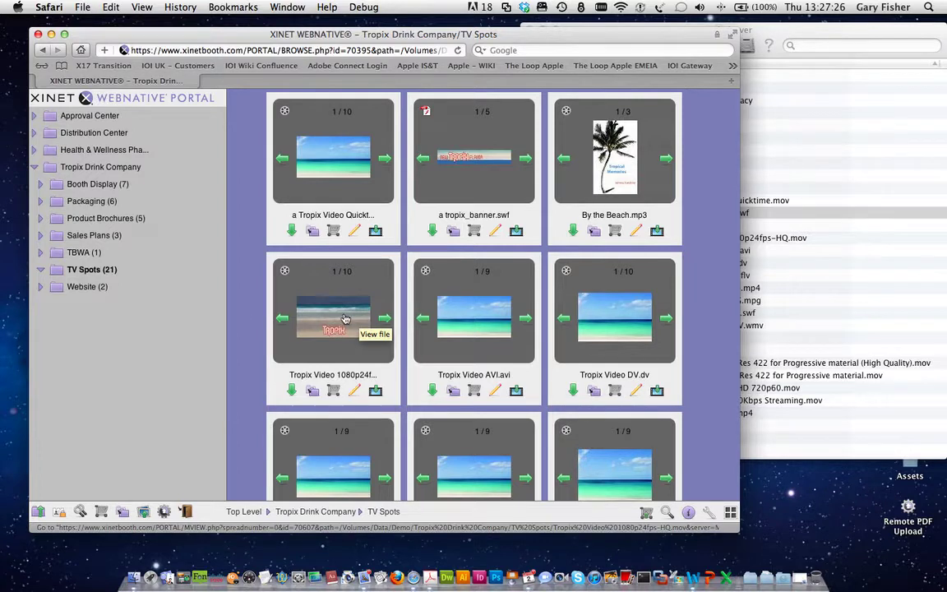
Step: Open Tropix Video 1080p24fps-HQ.mov and switch it to annotation mode
{"action": "left_click", "coordinate": [335, 314]}
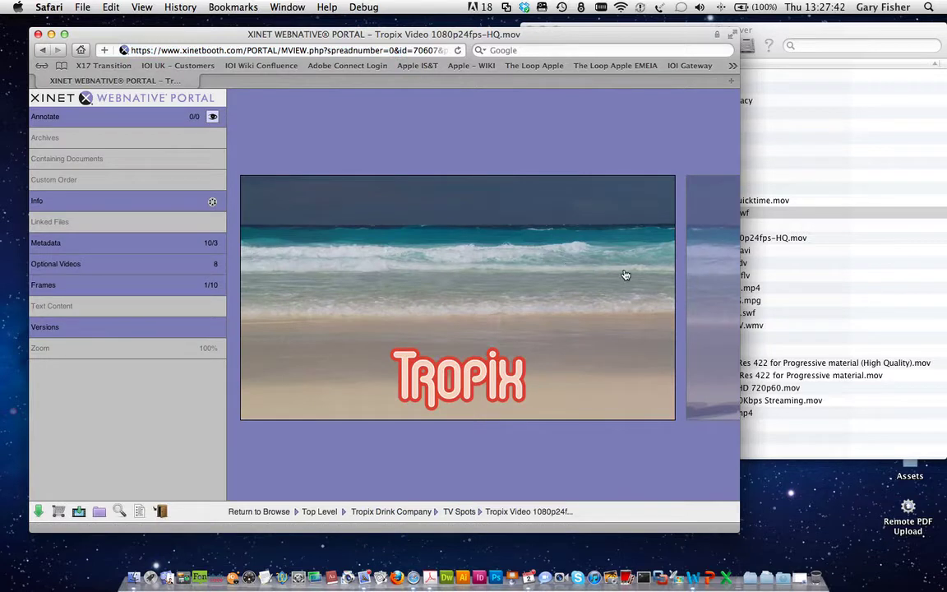
{"action": "left_click", "coordinate": [55, 117]}
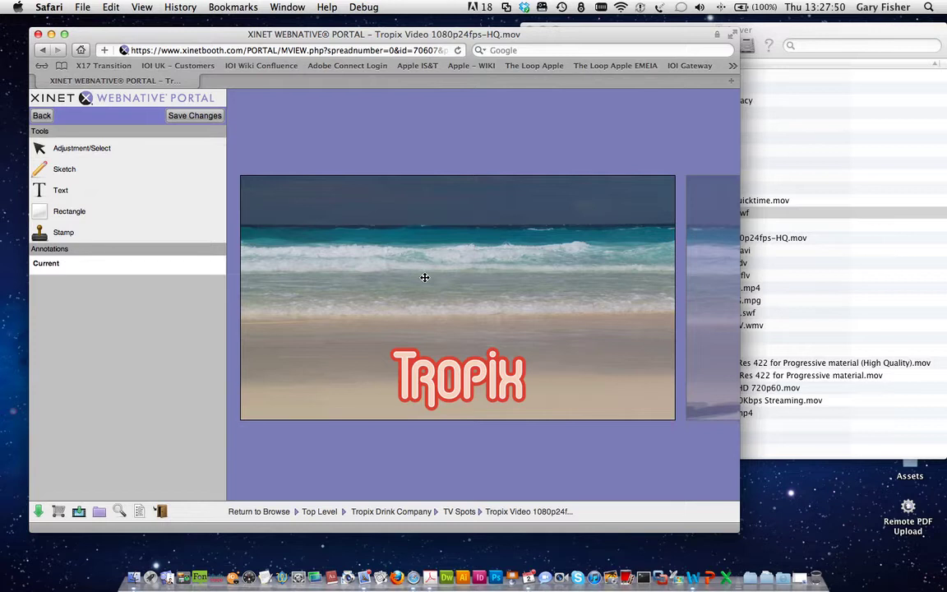
Step: Show the clip's Info page and highlight the Last accessed/modified rows and MooV type
{"action": "left_click", "coordinate": [42, 118]}
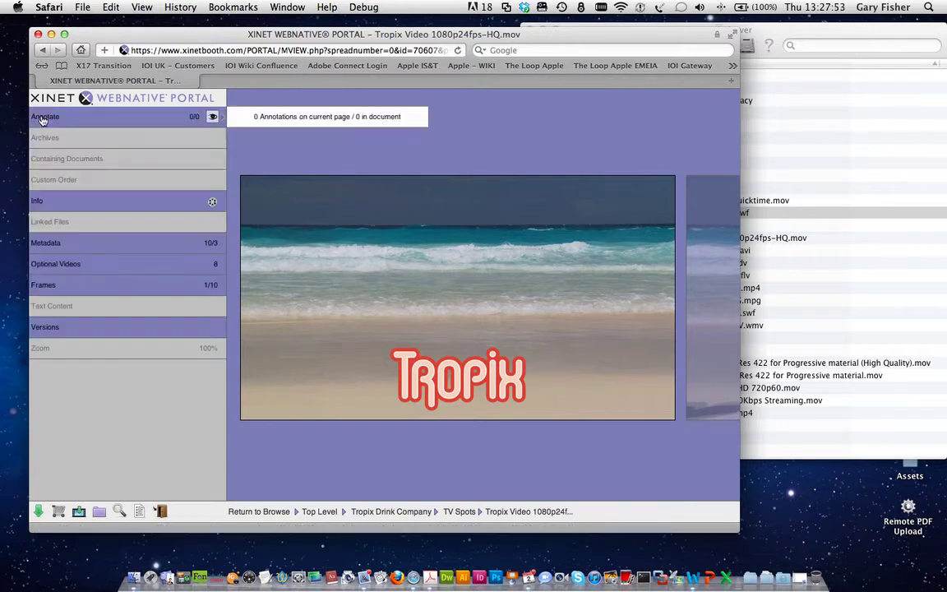
{"action": "left_click", "coordinate": [60, 204]}
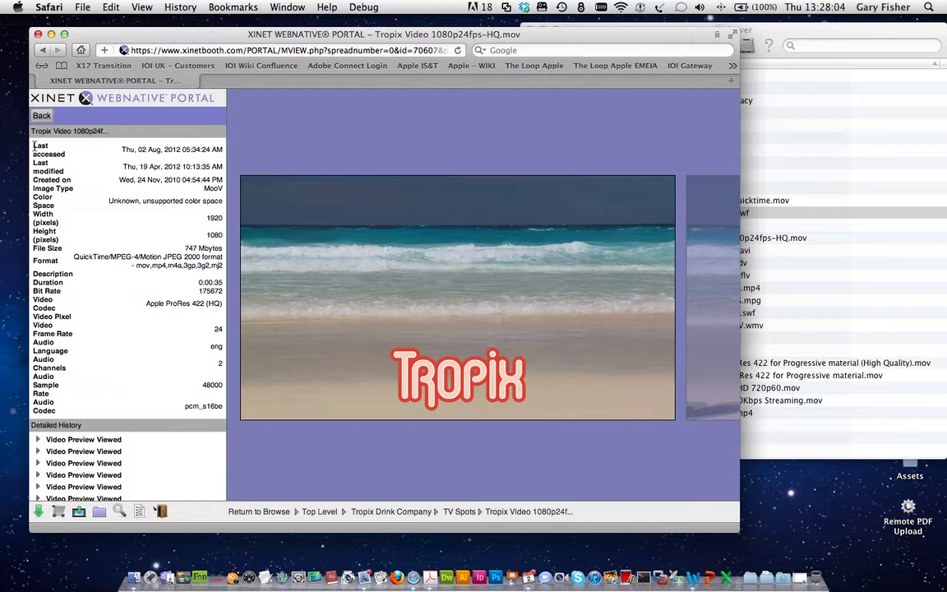
{"action": "left_click_drag", "start_coordinate": [34, 144], "coordinate": [59, 170]}
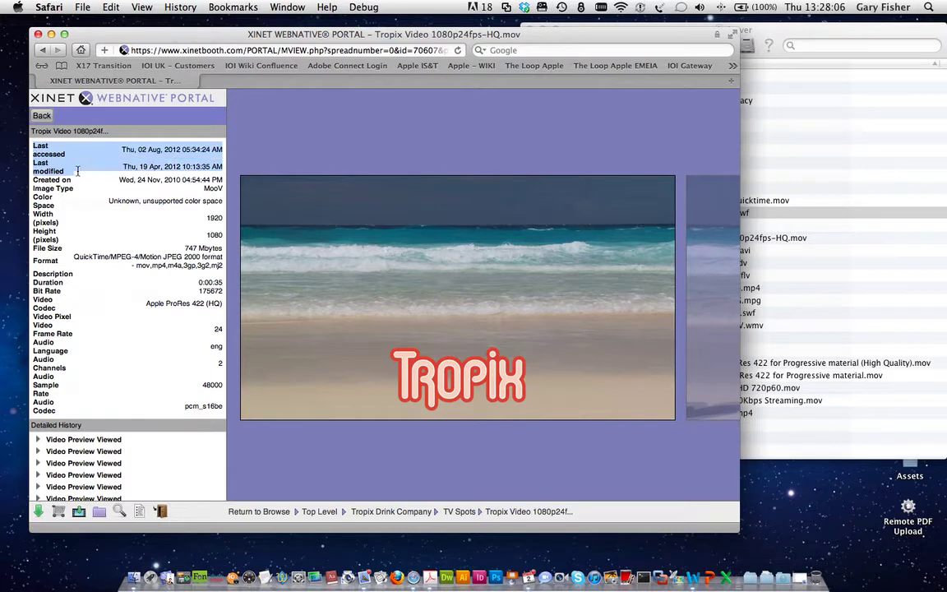
{"action": "left_click", "coordinate": [68, 192]}
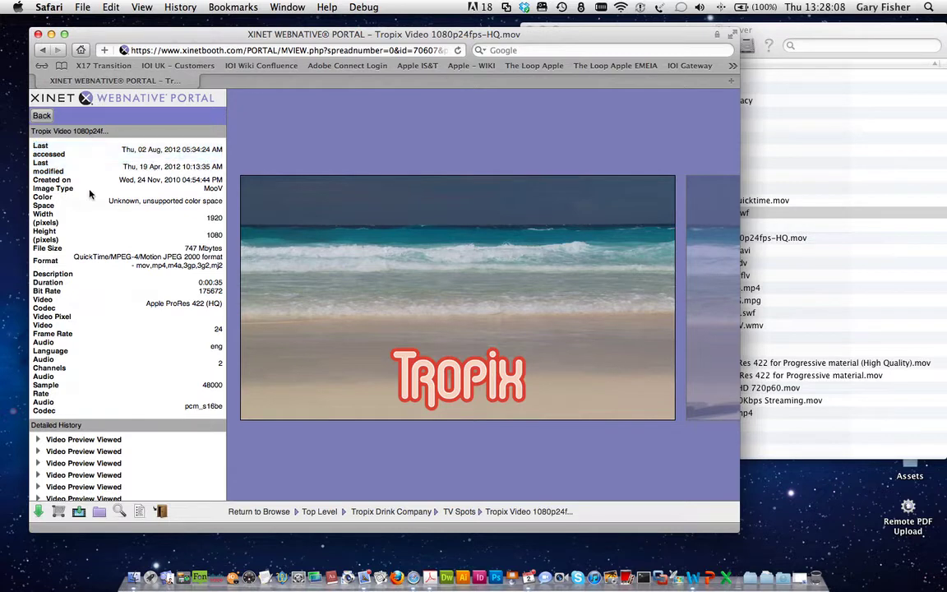
{"action": "double_click", "coordinate": [214, 188]}
{"action": "left_click", "coordinate": [131, 183]}
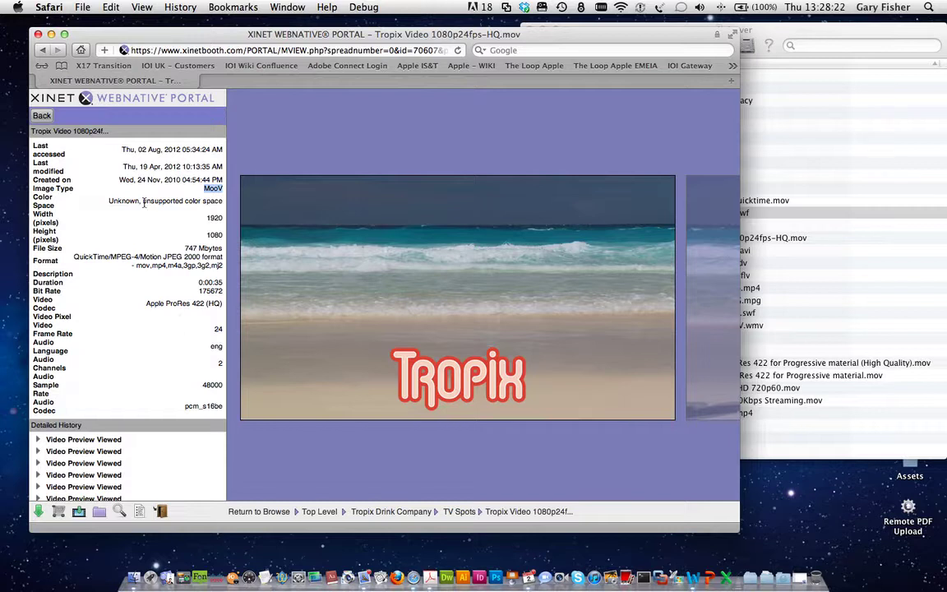
Step: Open Optional Videos and expand the iPad/1024 x 768 High rendition's formats
{"action": "left_click", "coordinate": [41, 116]}
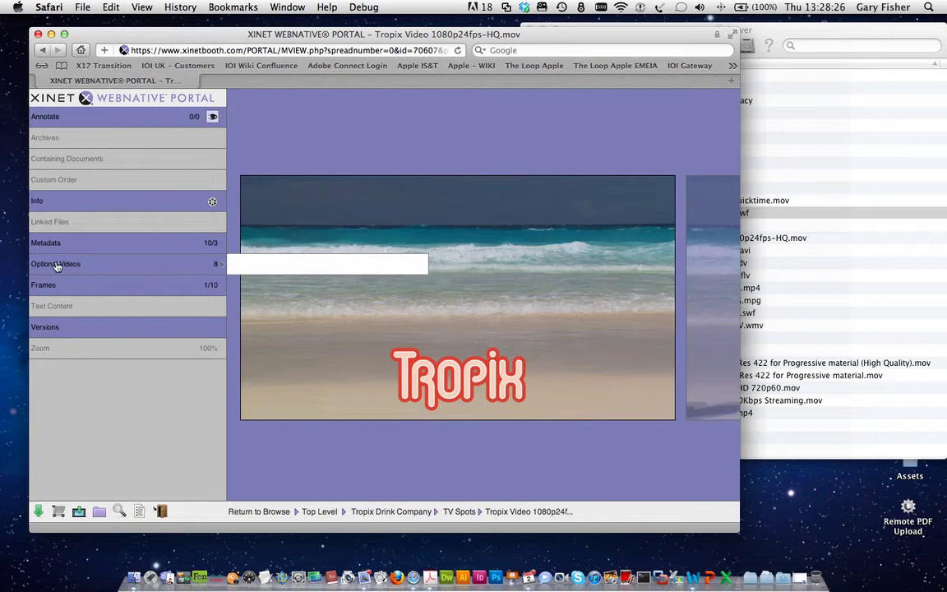
{"action": "left_click", "coordinate": [111, 264]}
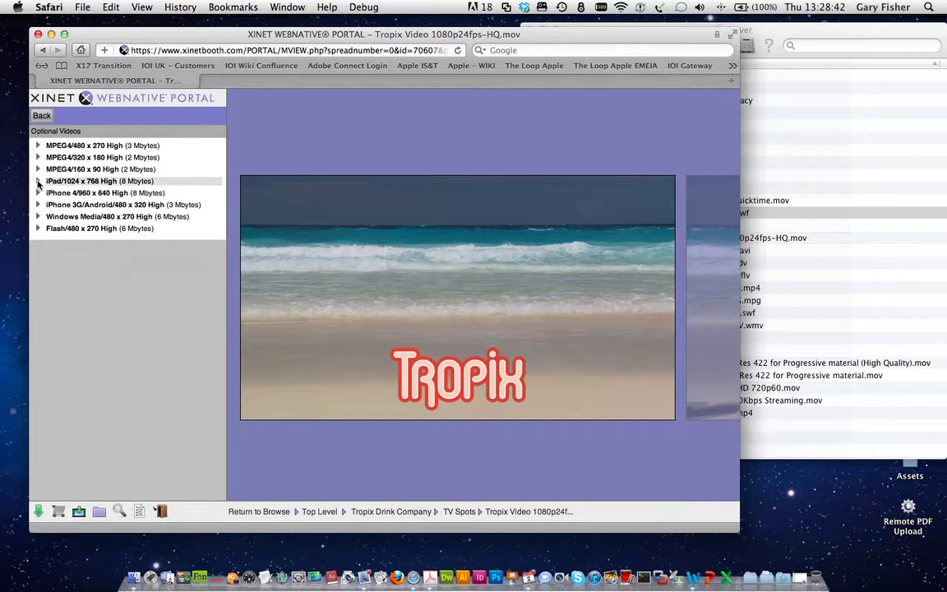
{"action": "left_click", "coordinate": [38, 182]}
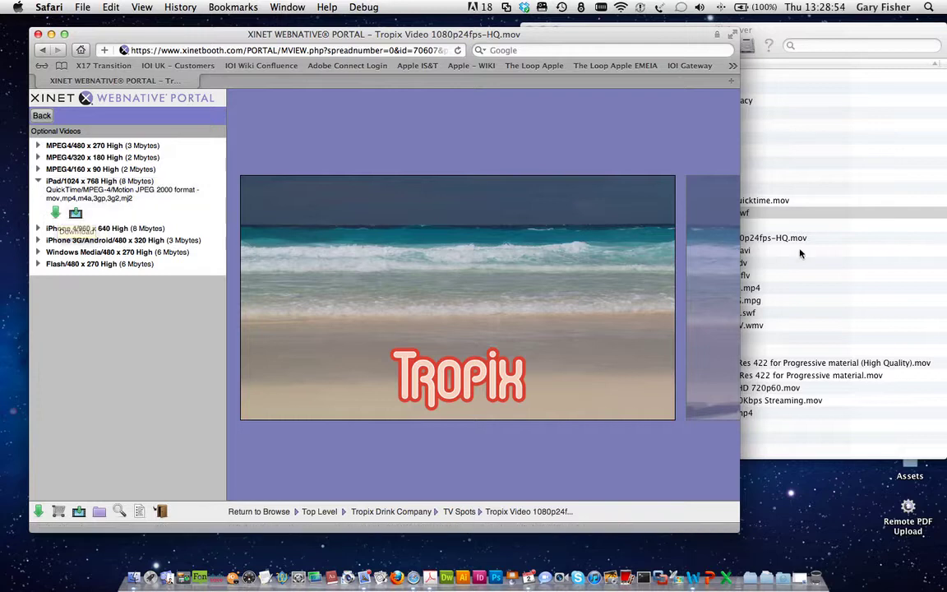
Step: Select Tropix Video 1080p24fps-HQ.mov in the Finder Server listing, then close that window
{"action": "key", "text": "super+Tab"}
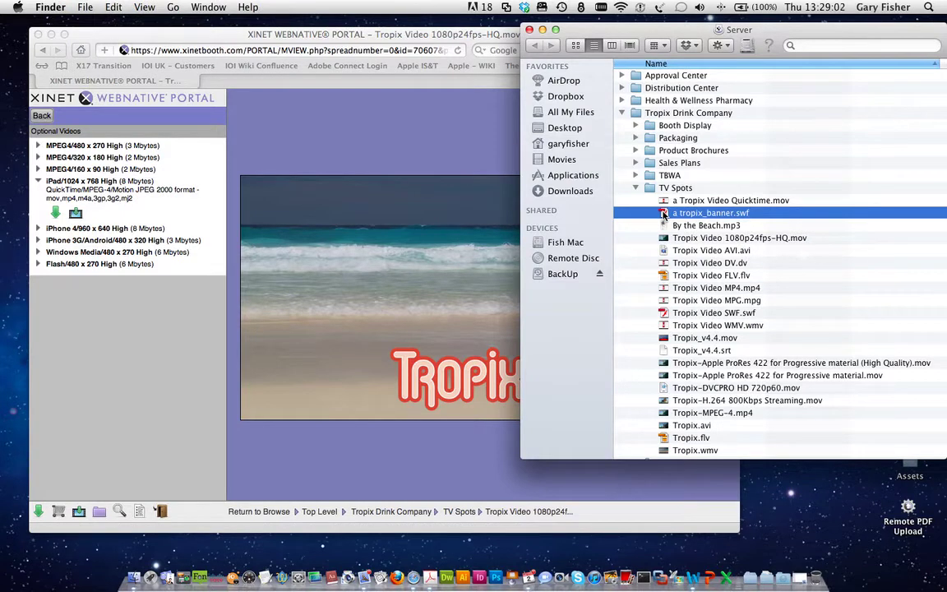
{"action": "left_click", "coordinate": [682, 238]}
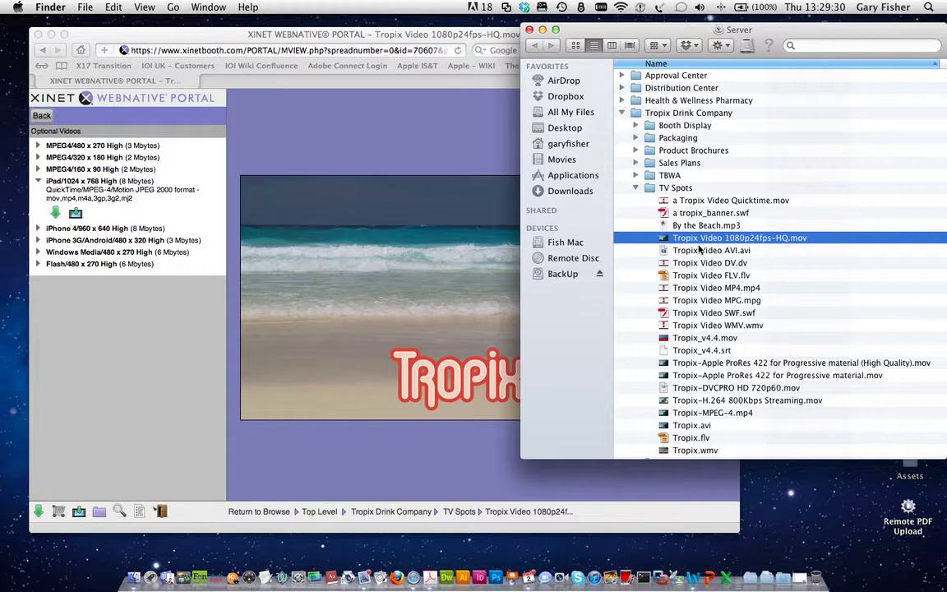
{"action": "left_click", "coordinate": [271, 280]}
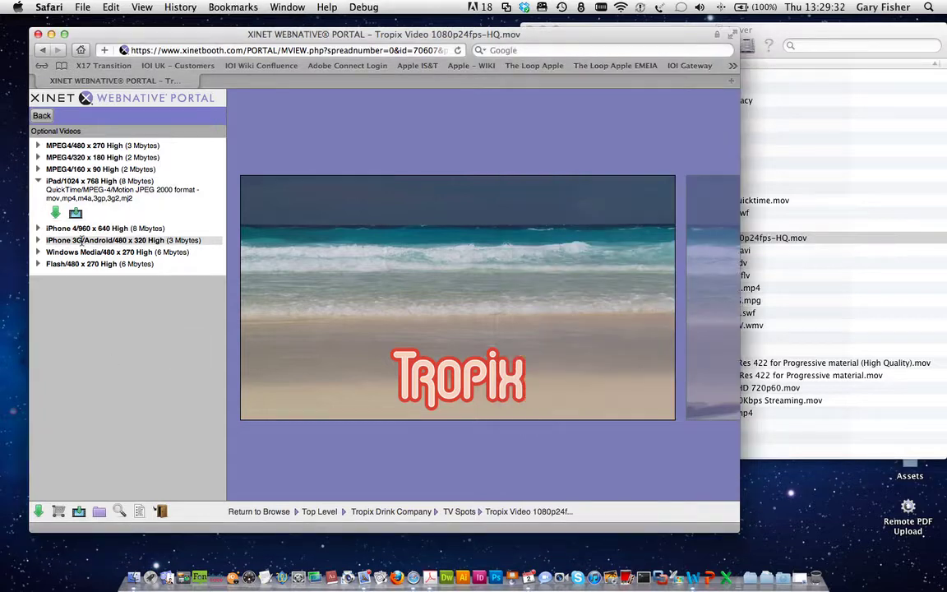
{"action": "left_click", "coordinate": [753, 30]}
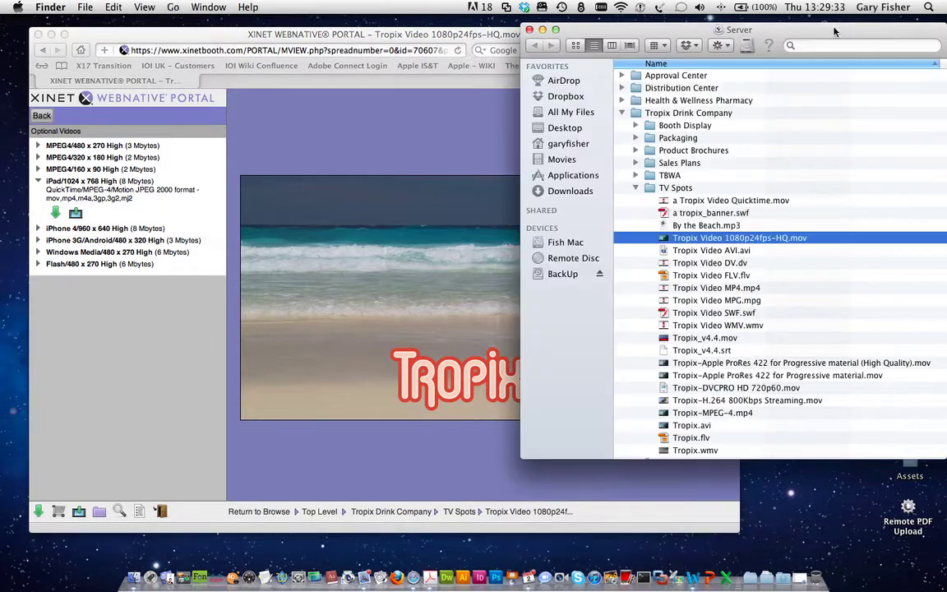
{"action": "left_click", "coordinate": [542, 30]}
{"action": "left_click", "coordinate": [61, 299]}
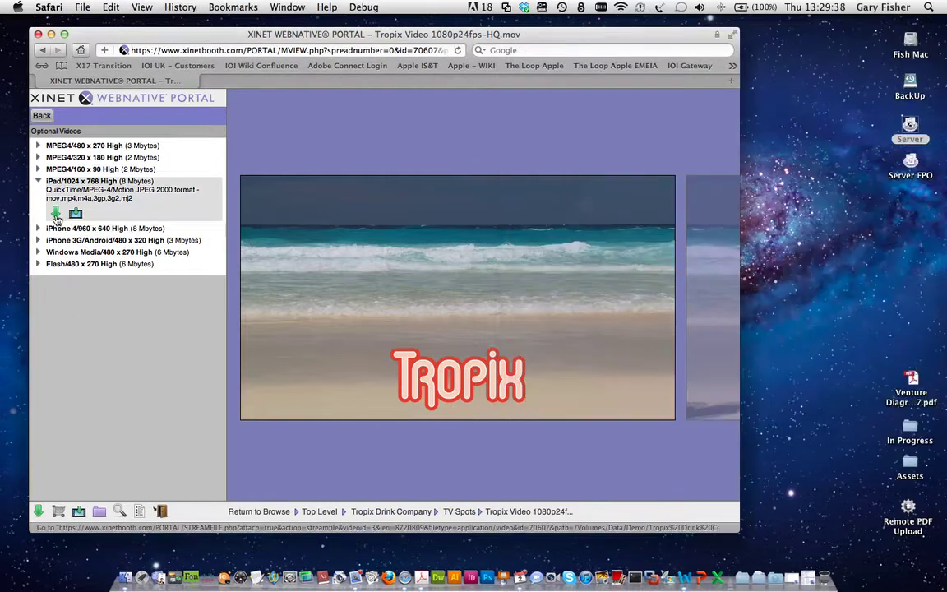
Step: Download the iPad 1024 x 768 High MP4 to the desktop, then return to the section list
{"action": "left_click", "coordinate": [56, 215]}
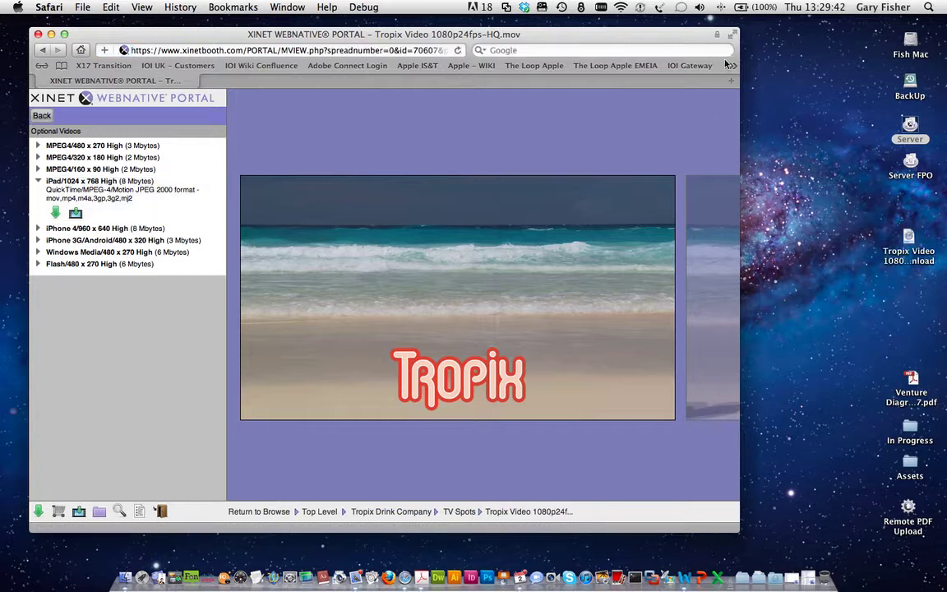
{"action": "left_click", "coordinate": [907, 282]}
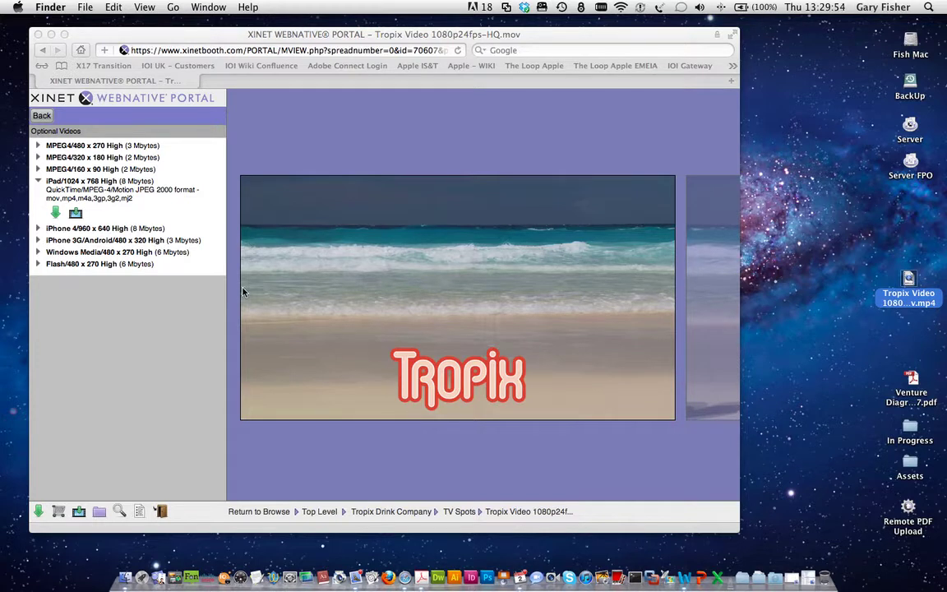
{"action": "left_click", "coordinate": [41, 115]}
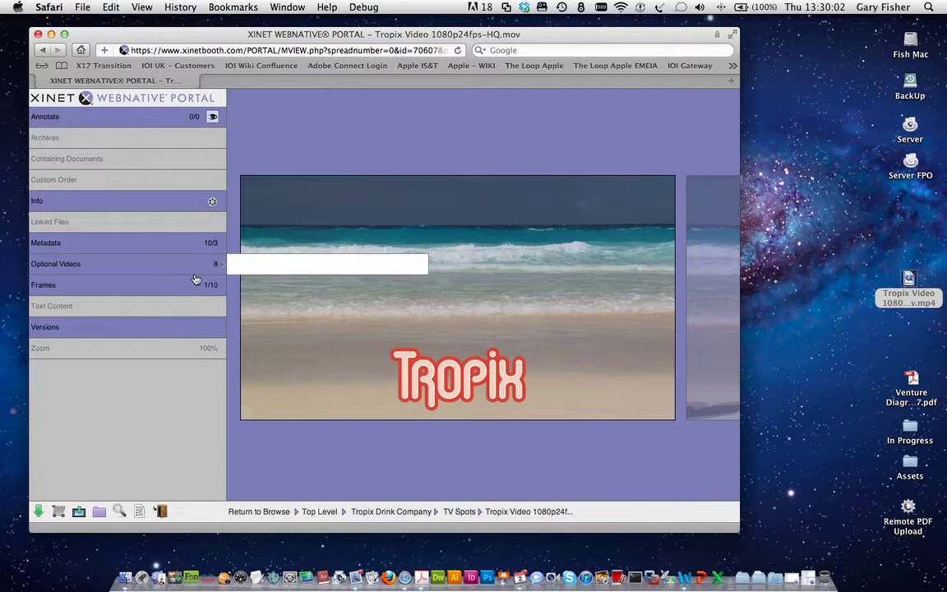
{"action": "left_click", "coordinate": [74, 290]}
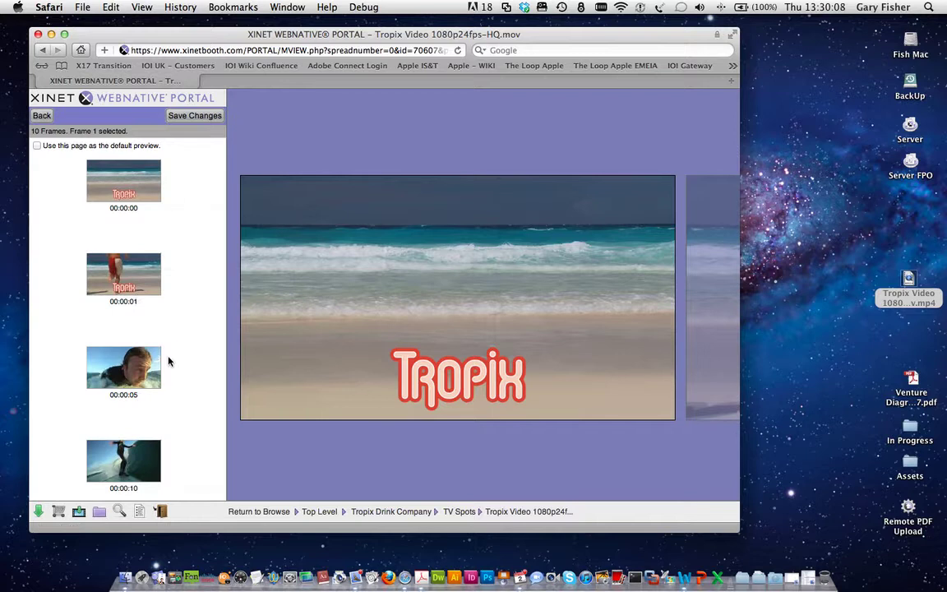
{"action": "scroll", "coordinate": [168, 360], "scroll_direction": "down", "scroll_amount": 10}
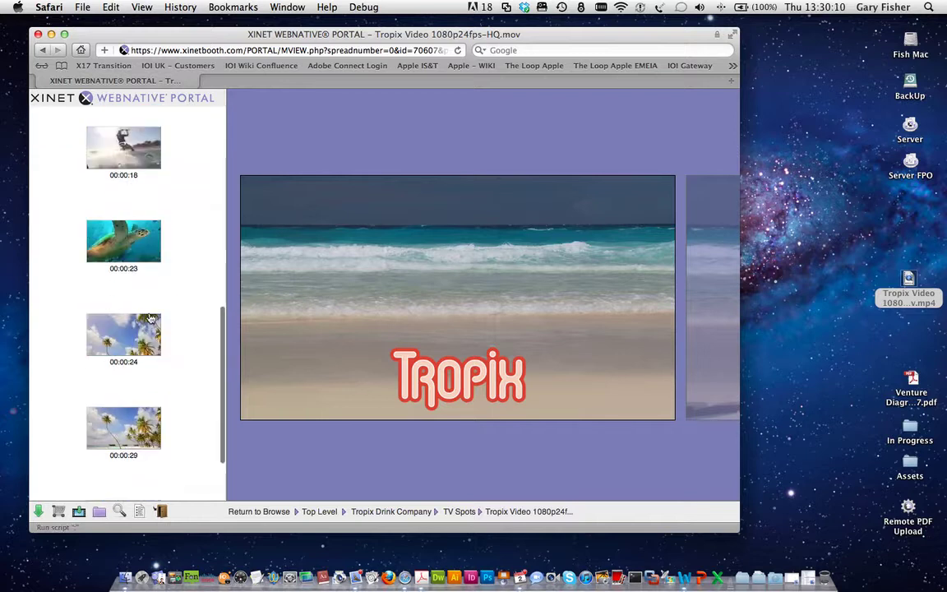
{"action": "left_click_drag", "start_coordinate": [142, 268], "coordinate": [128, 269]}
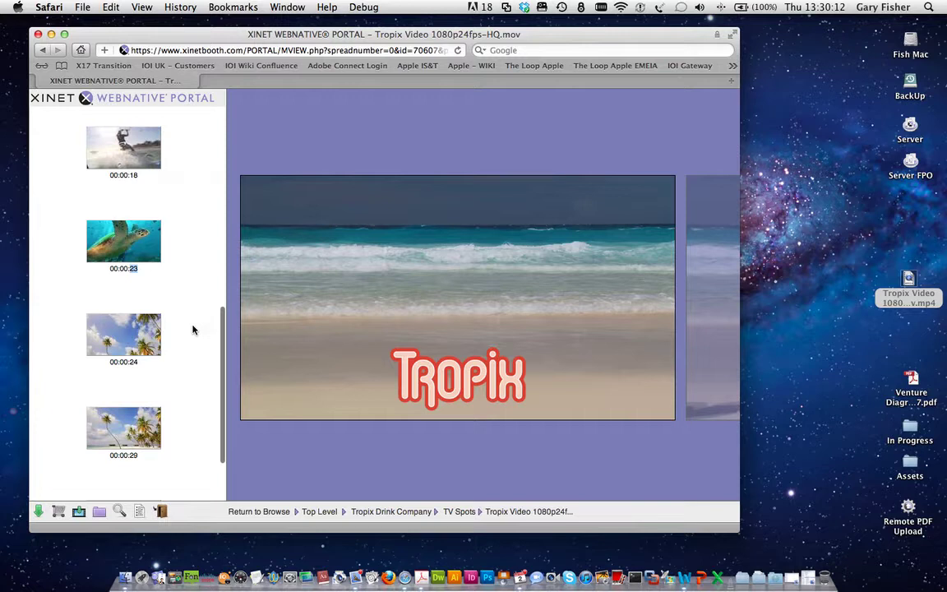
{"action": "scroll", "coordinate": [193, 330], "scroll_direction": "down", "scroll_amount": 2}
{"action": "scroll", "coordinate": [193, 330], "scroll_direction": "up", "scroll_amount": 10}
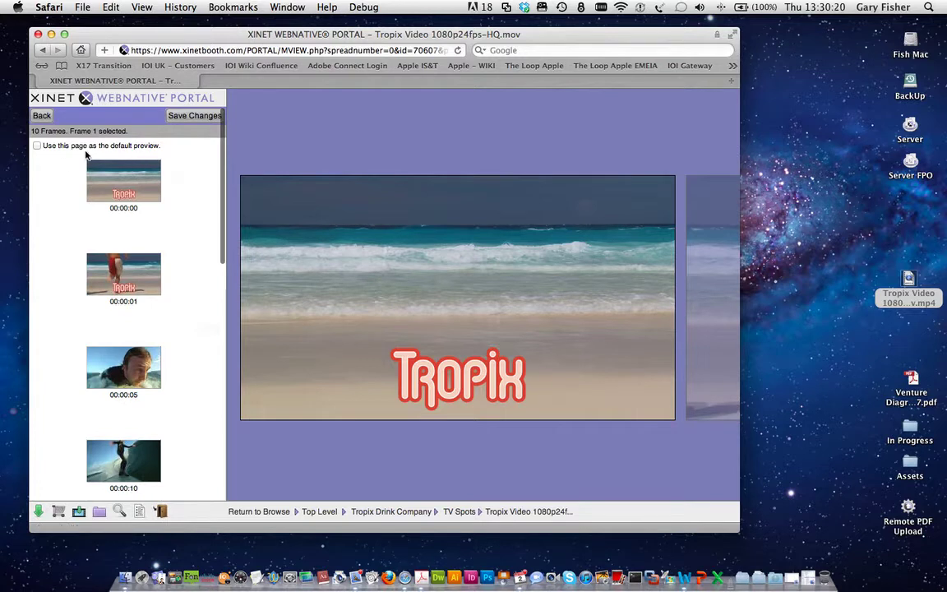
{"action": "left_click", "coordinate": [42, 117]}
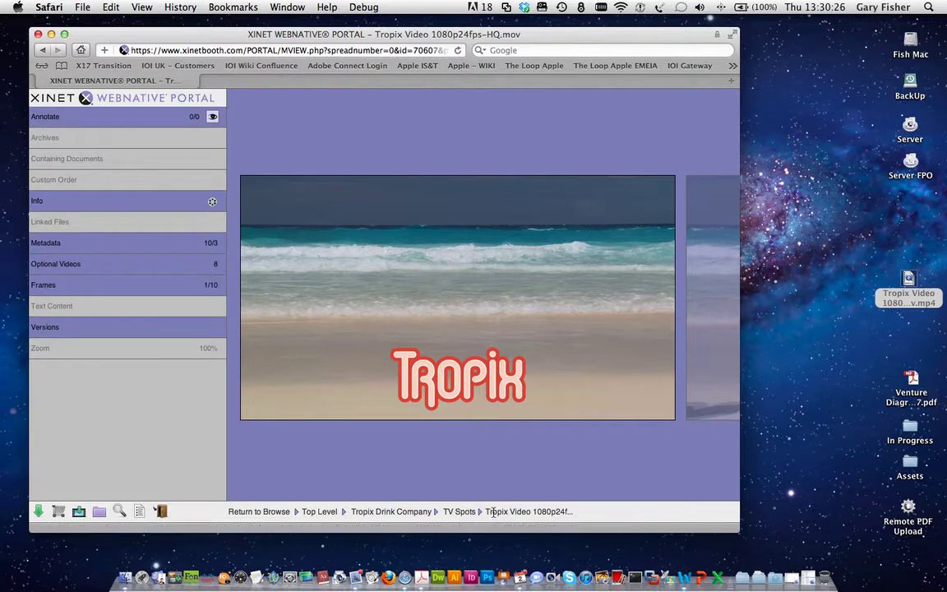
Step: Return to the TV Spots grid and expand Website to show Competitor Websites and Tropix Mango Website
{"action": "left_click", "coordinate": [465, 512]}
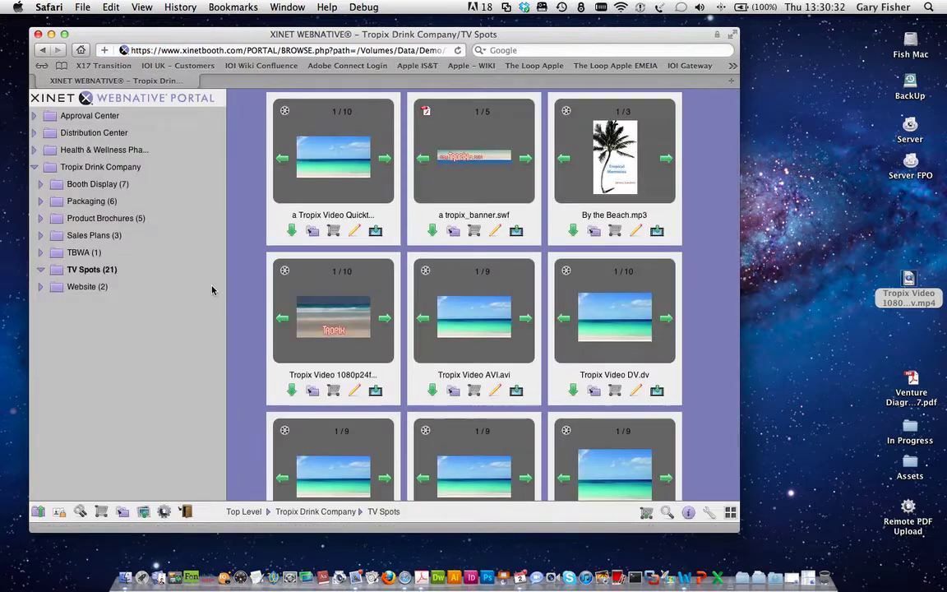
{"action": "left_click", "coordinate": [58, 288]}
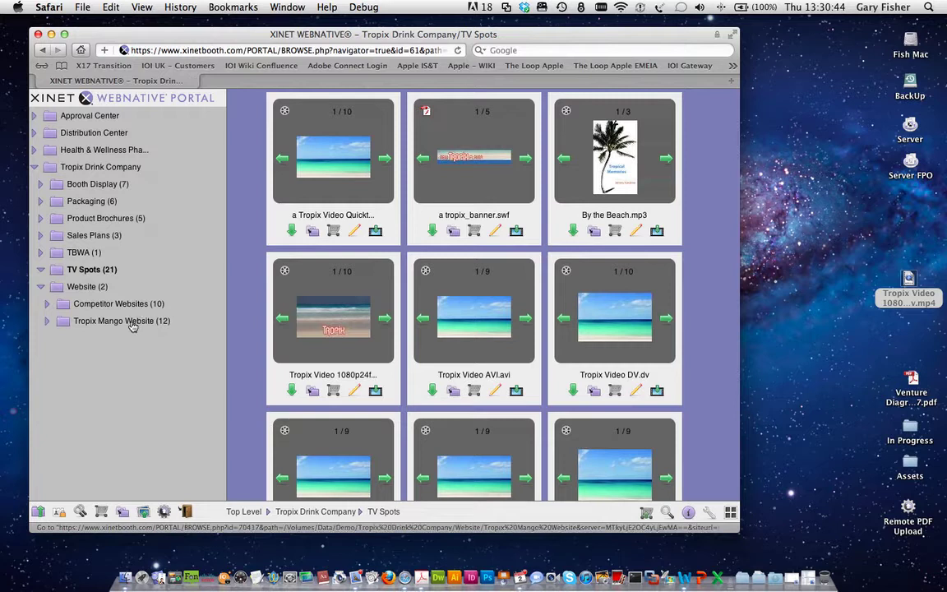
Step: In Finder's Server window, collapse TV Spots and expand Website > Competitor Websites to list its ten weblocs
{"action": "left_click", "coordinate": [820, 393]}
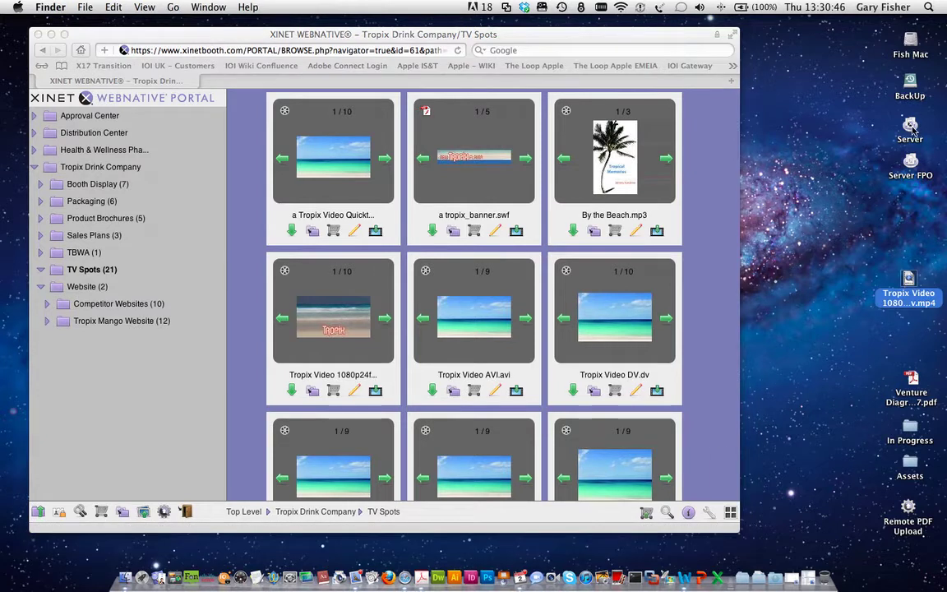
{"action": "key", "text": "super+n"}
{"action": "left_click", "coordinate": [639, 189]}
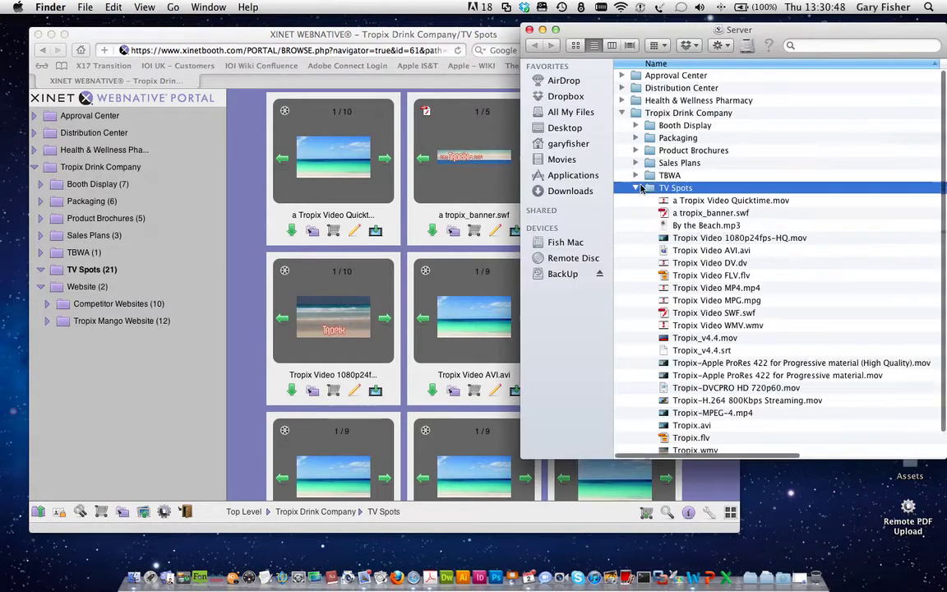
{"action": "left_click", "coordinate": [639, 189]}
{"action": "left_click", "coordinate": [657, 203]}
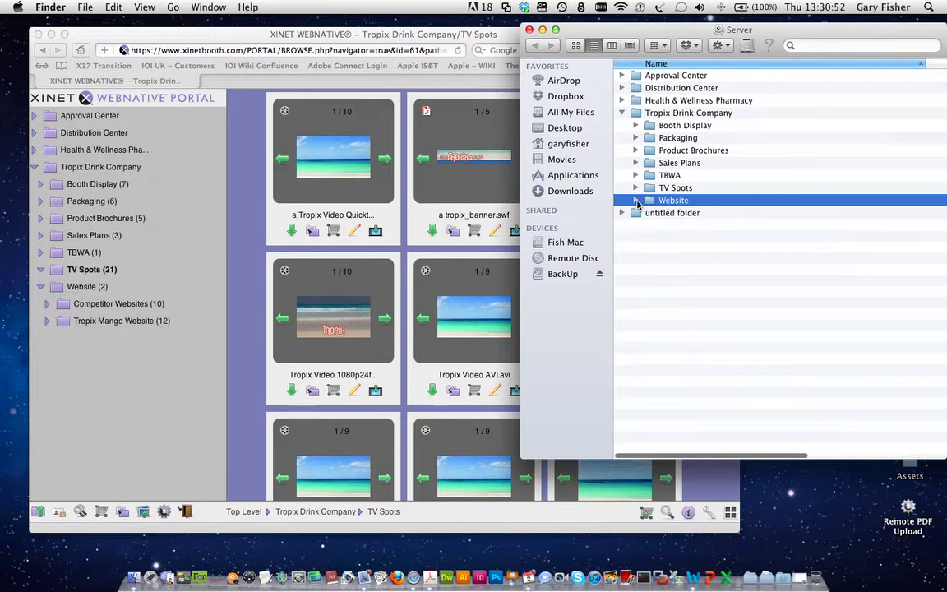
{"action": "left_click", "coordinate": [636, 200]}
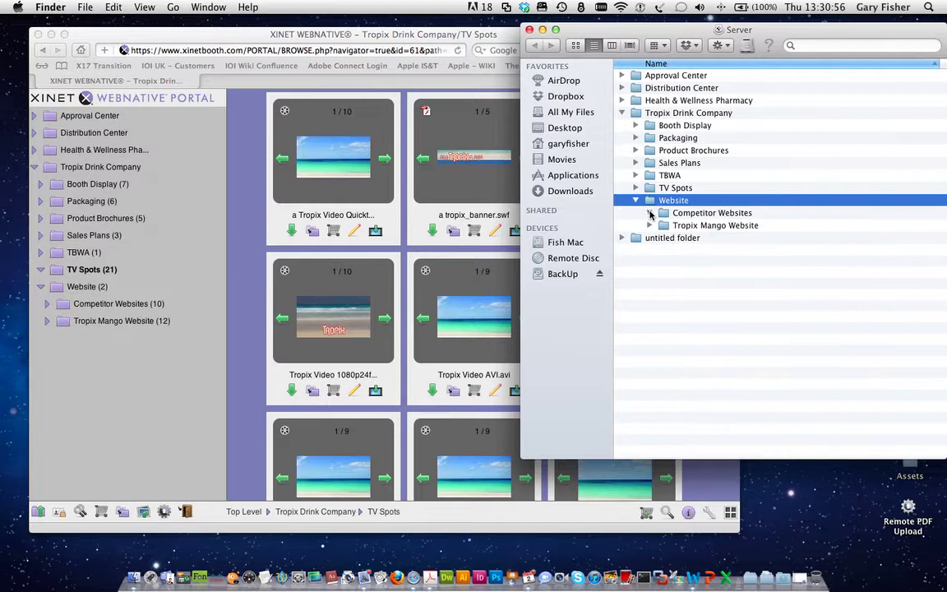
{"action": "left_click", "coordinate": [650, 213]}
{"action": "left_click_drag", "start_coordinate": [667, 232], "coordinate": [719, 342]}
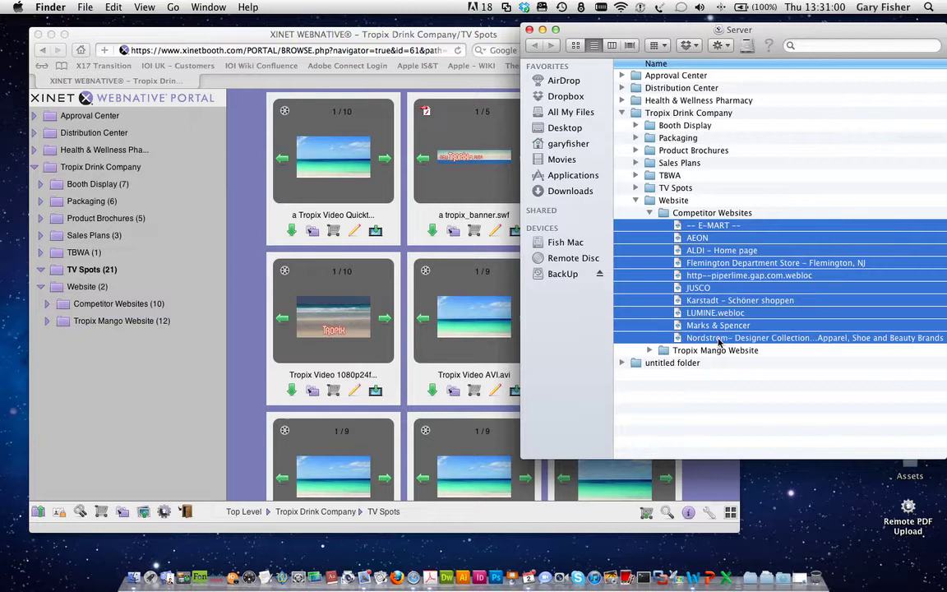
{"action": "left_click", "coordinate": [751, 379]}
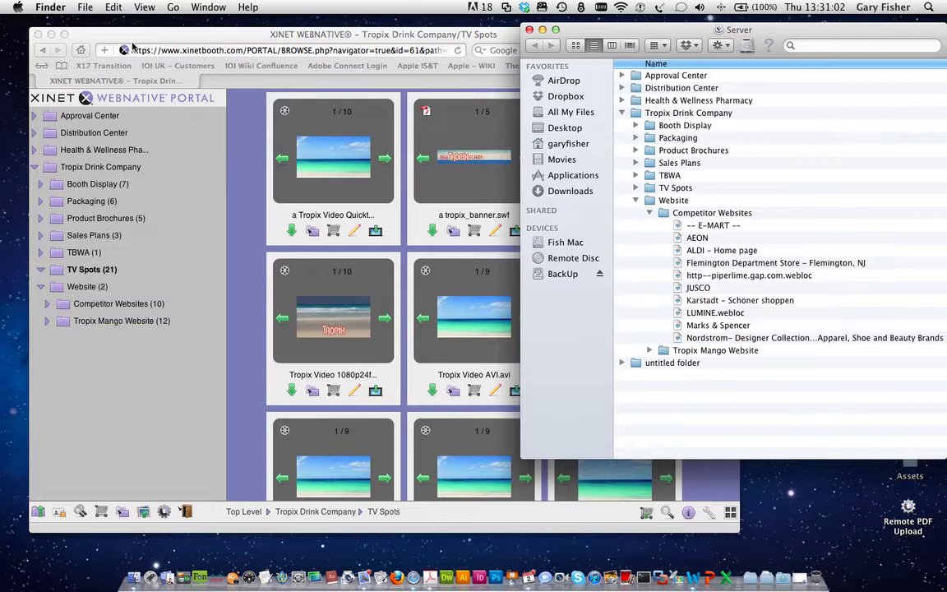
Step: Save a TV Spots portal link to the desktop and show Competitor Websites in the portal
{"action": "left_click_drag", "start_coordinate": [124, 50], "coordinate": [852, 525]}
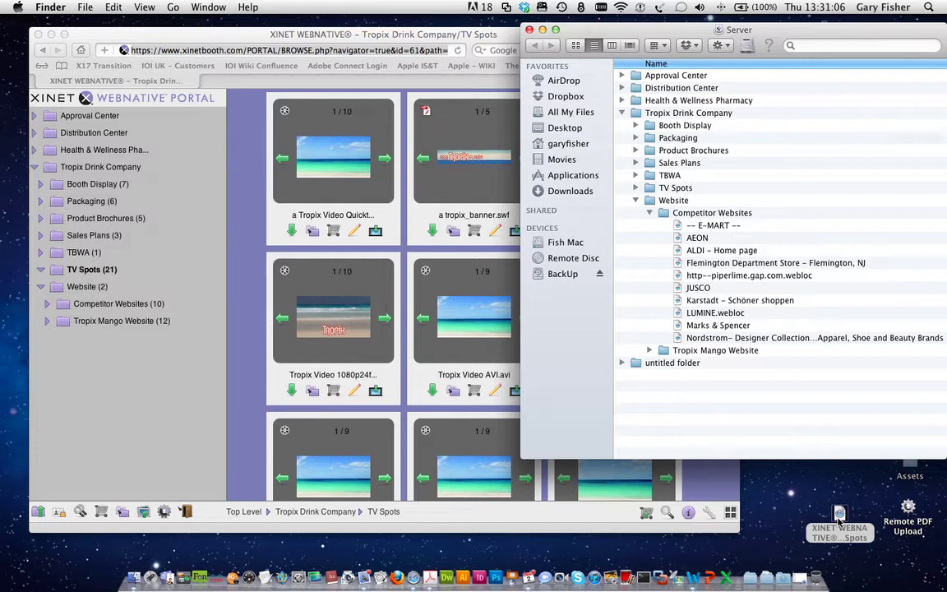
{"action": "left_click", "coordinate": [692, 228]}
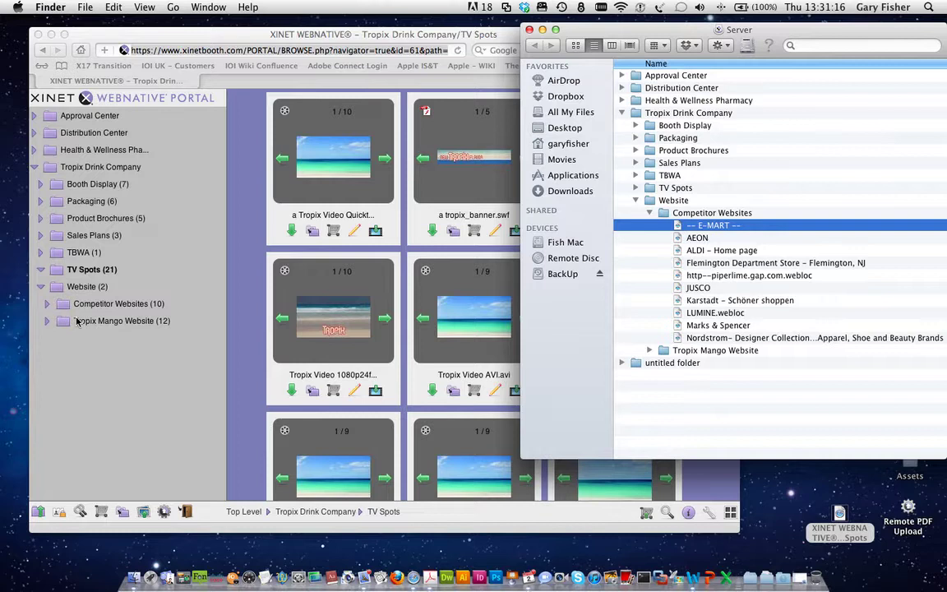
{"action": "left_click", "coordinate": [76, 321]}
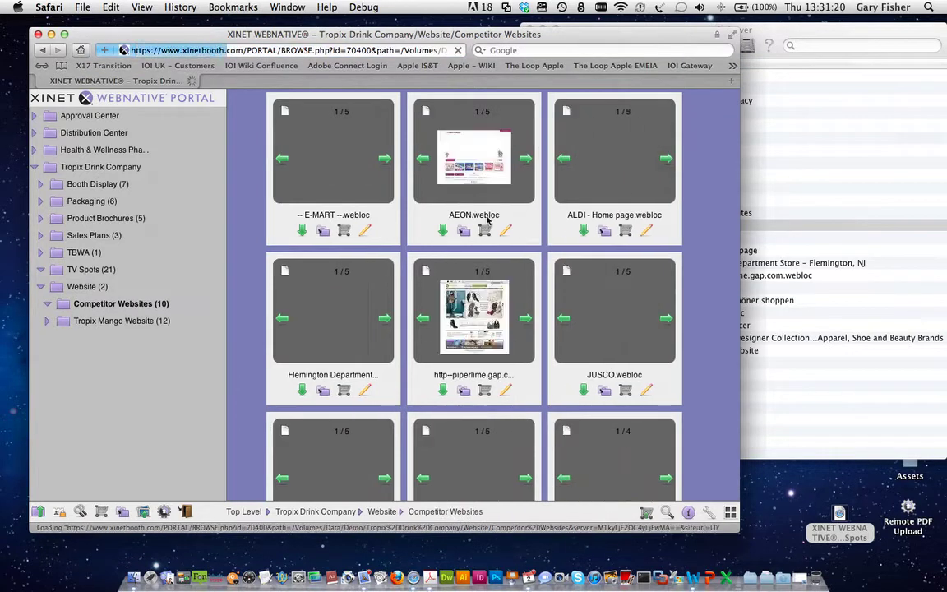
Step: Scroll the Competitor Websites grid and open the Marks & Spencer.webloc preview
{"action": "scroll", "coordinate": [534, 288], "scroll_direction": "down", "scroll_amount": 3}
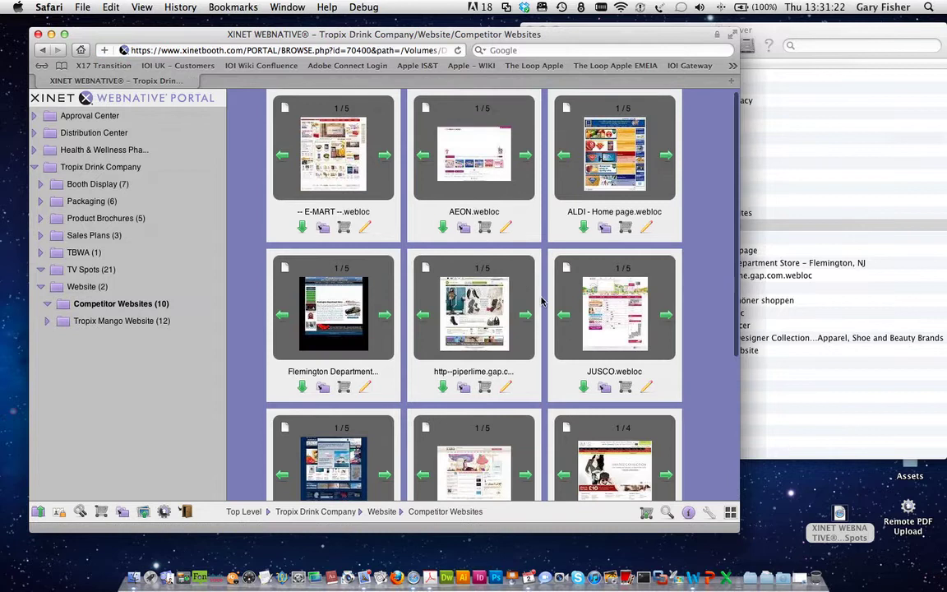
{"action": "scroll", "coordinate": [541, 303], "scroll_direction": "down", "scroll_amount": 2}
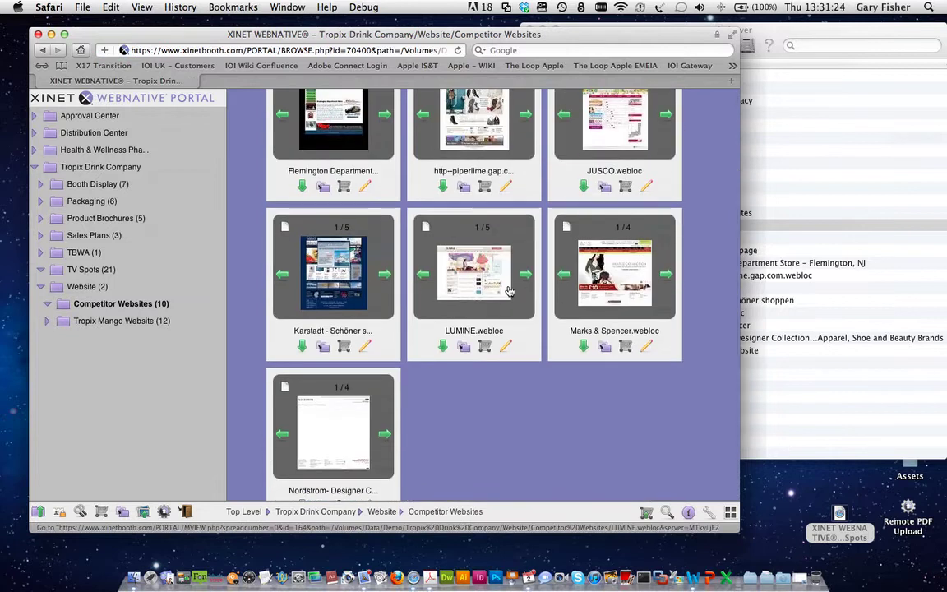
{"action": "left_click", "coordinate": [619, 282]}
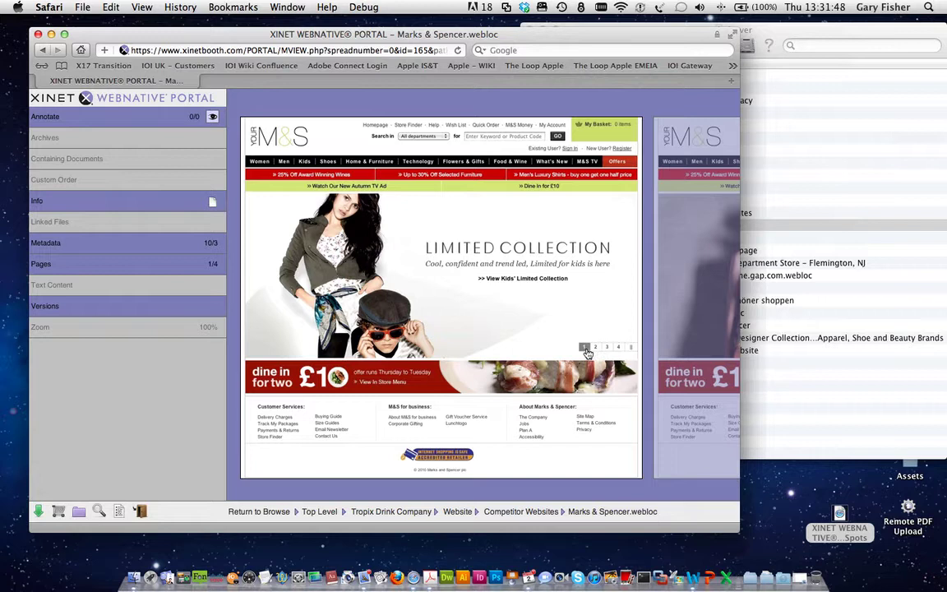
Step: View page 2 of the Marks & Spencer capture, then go back to the Competitor Websites grid
{"action": "left_click", "coordinate": [705, 316]}
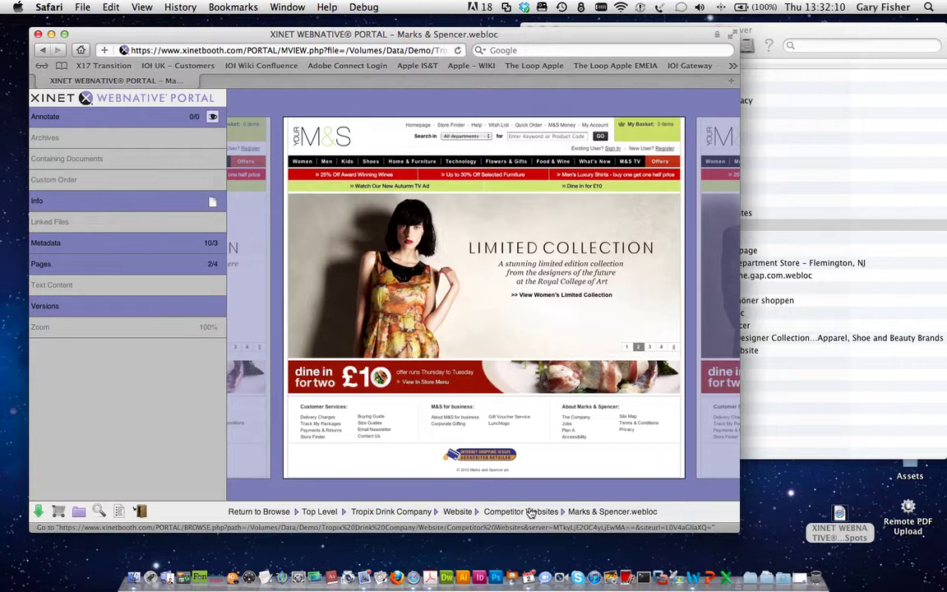
{"action": "left_click", "coordinate": [521, 511]}
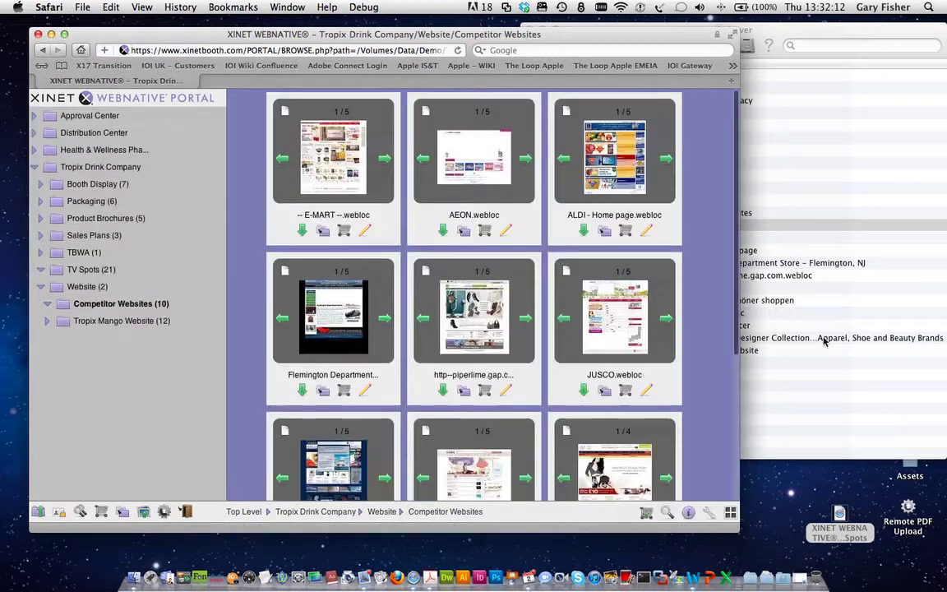
Step: In Finder, collapse Competitor Websites, expand Tropix Mango Website and select Tropix_home.html
{"action": "left_click", "coordinate": [748, 325]}
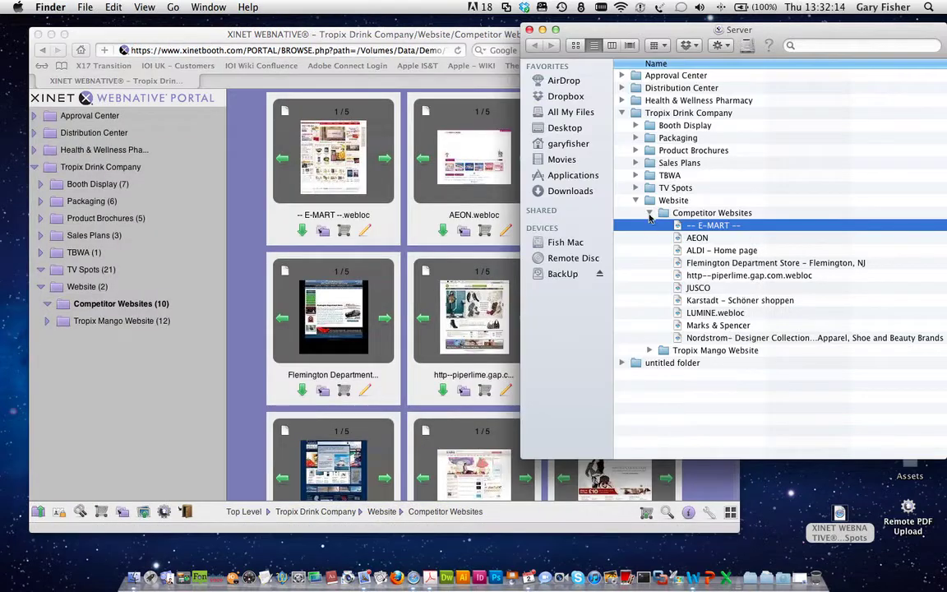
{"action": "left_click", "coordinate": [649, 214]}
{"action": "left_click", "coordinate": [645, 227]}
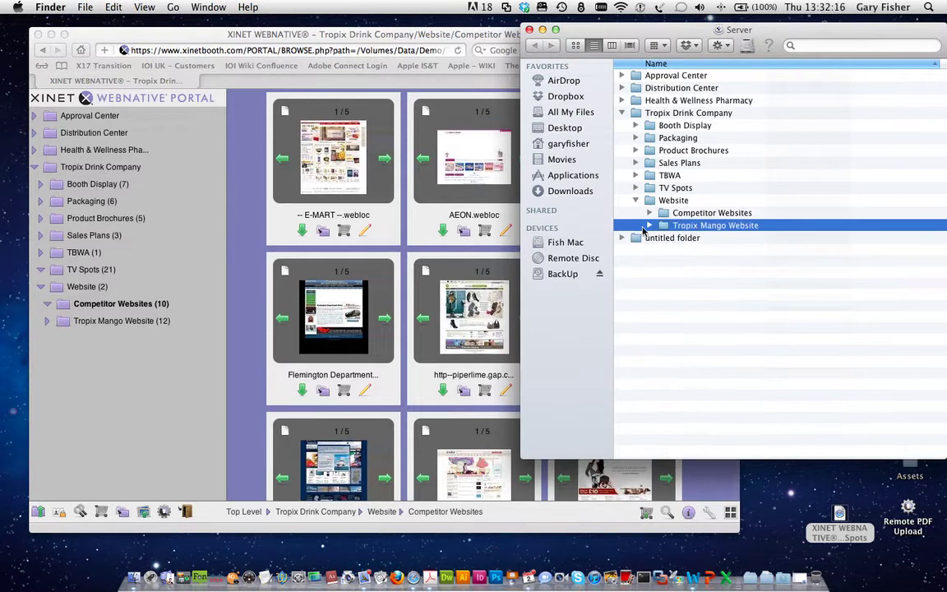
{"action": "left_click", "coordinate": [650, 225]}
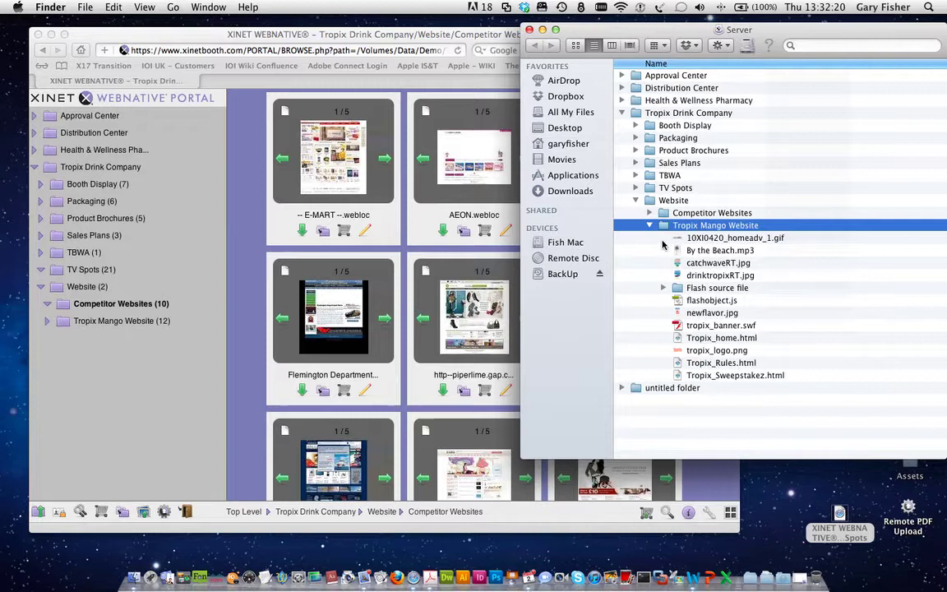
{"action": "left_click_drag", "start_coordinate": [663, 244], "coordinate": [728, 292]}
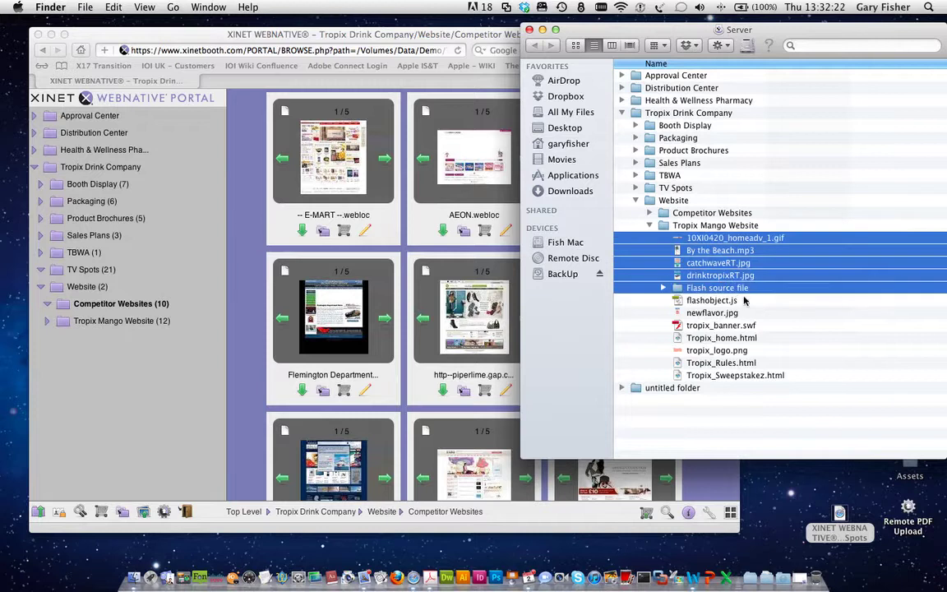
{"action": "left_click", "coordinate": [743, 300]}
{"action": "left_click", "coordinate": [744, 340]}
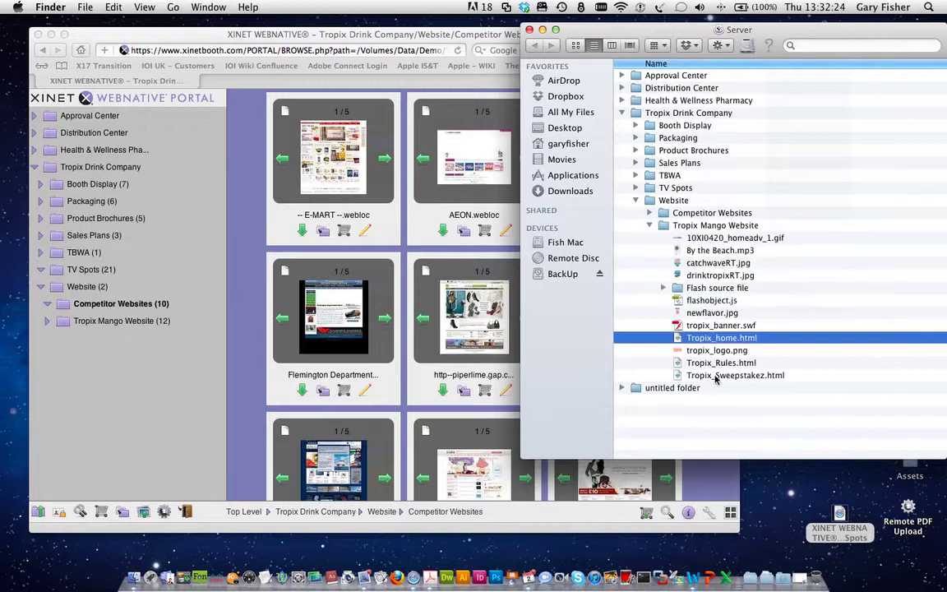
{"action": "left_click", "coordinate": [353, 327]}
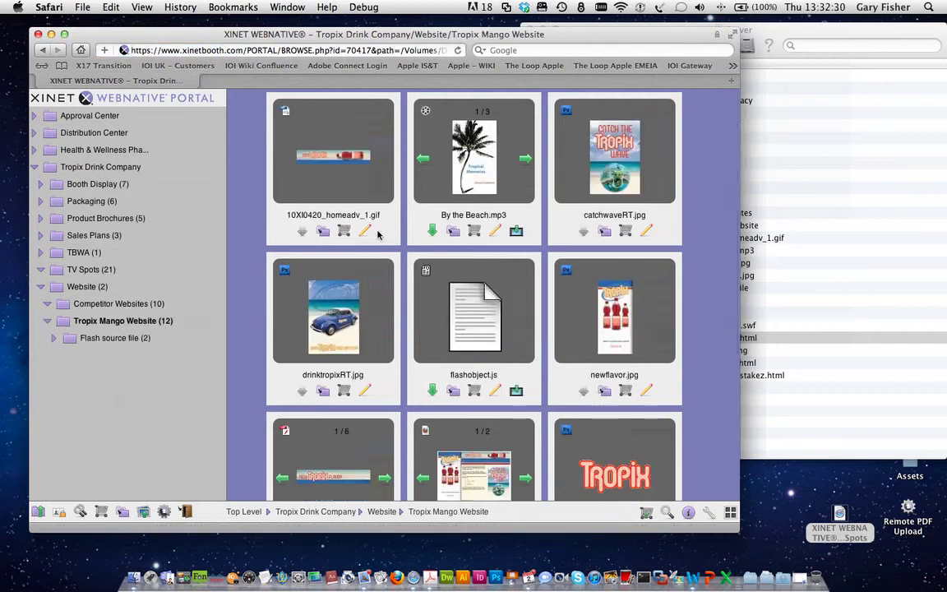
Step: Scroll through the Tropix Mango Website grid and open the Tropix_home.html preview
{"action": "scroll", "coordinate": [380, 235], "scroll_direction": "down", "scroll_amount": 5}
{"action": "scroll", "coordinate": [377, 235], "scroll_direction": "down", "scroll_amount": 1}
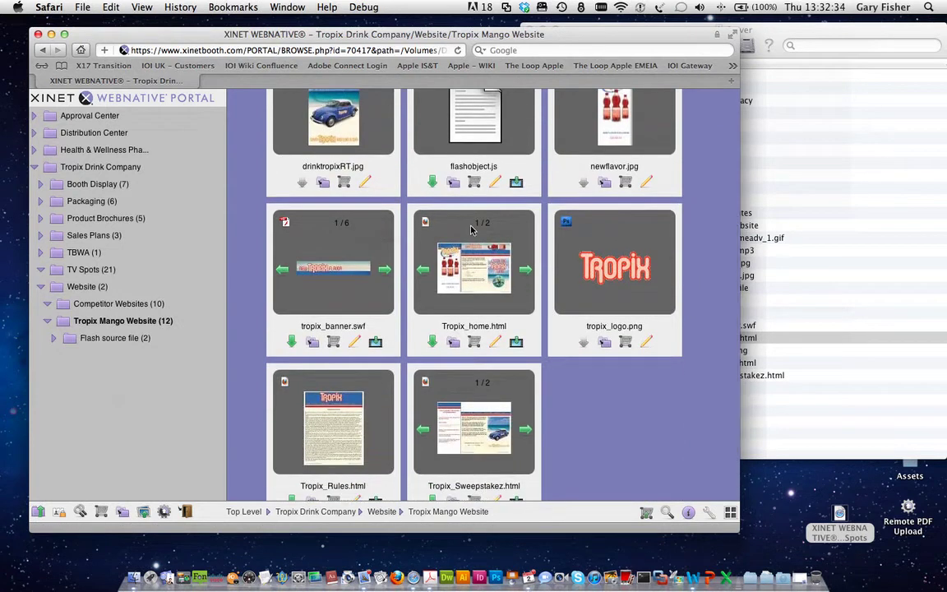
{"action": "scroll", "coordinate": [465, 281], "scroll_direction": "down", "scroll_amount": 1}
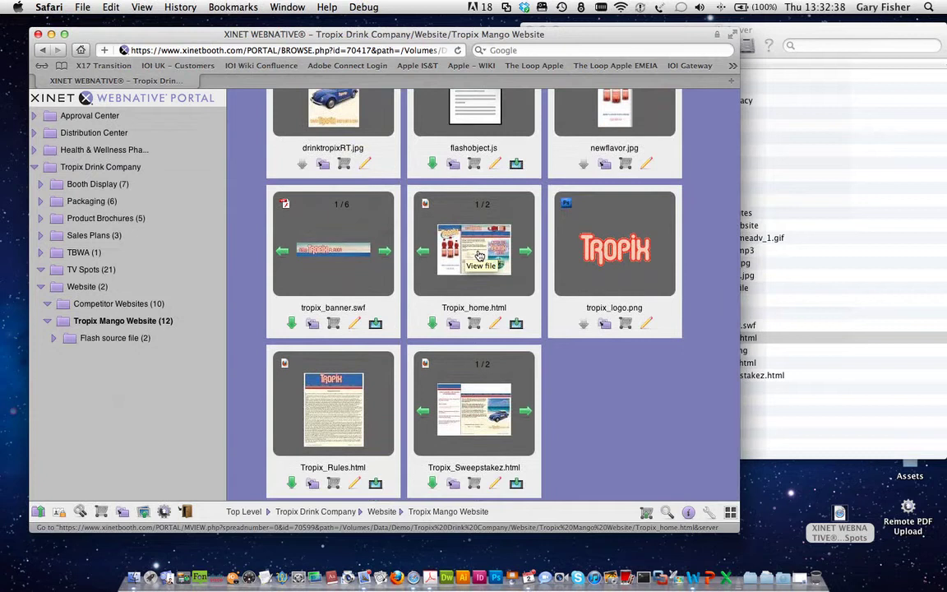
{"action": "left_click", "coordinate": [479, 255]}
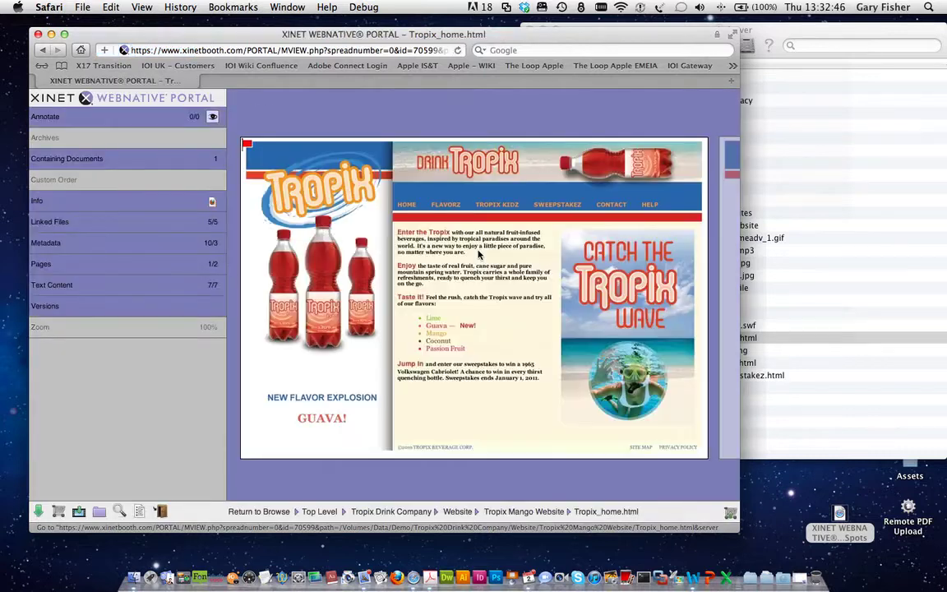
Step: Try the annotation tools, then preview linked file catchwaveRT.jpg and return to the section list
{"action": "left_click", "coordinate": [83, 119]}
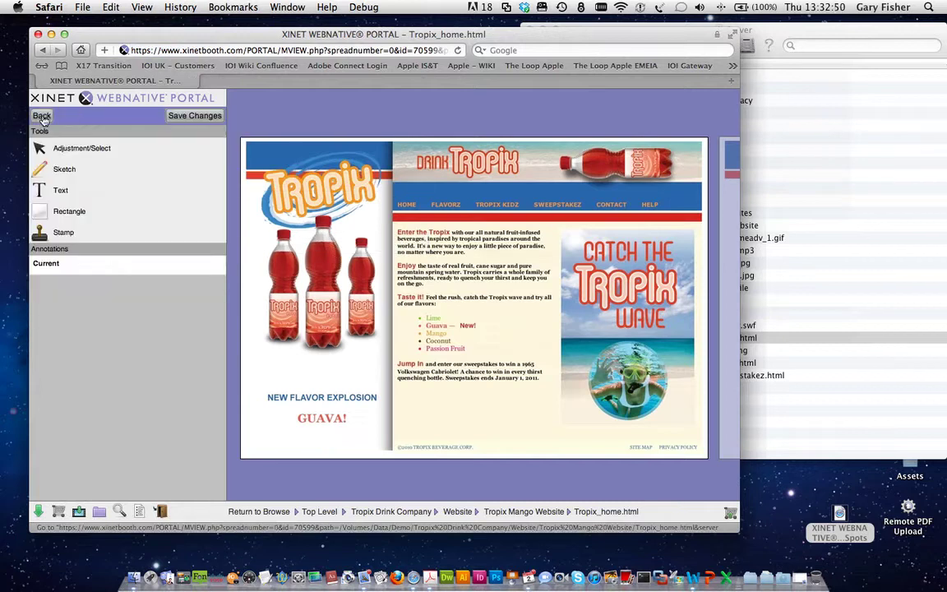
{"action": "left_click", "coordinate": [42, 117]}
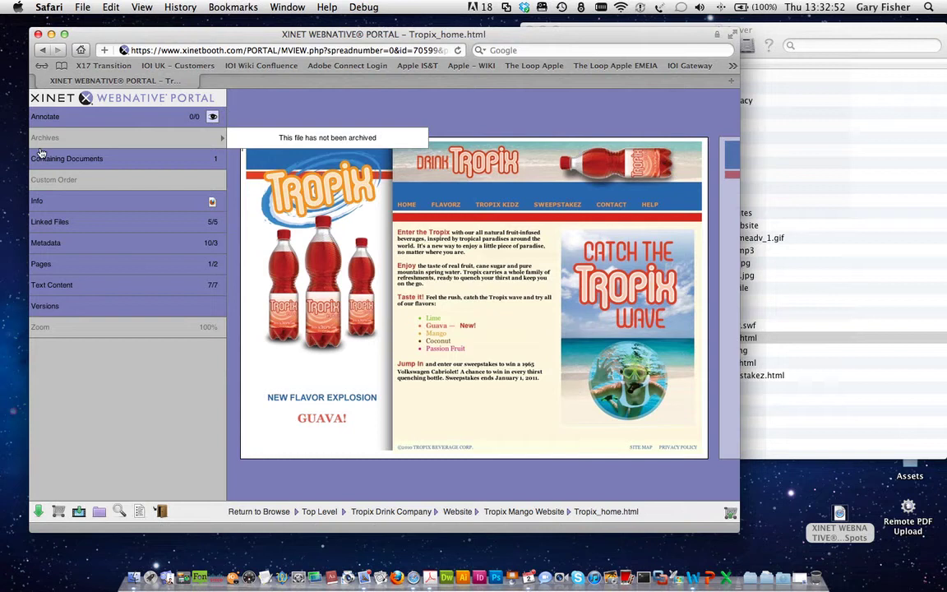
{"action": "left_click", "coordinate": [42, 232]}
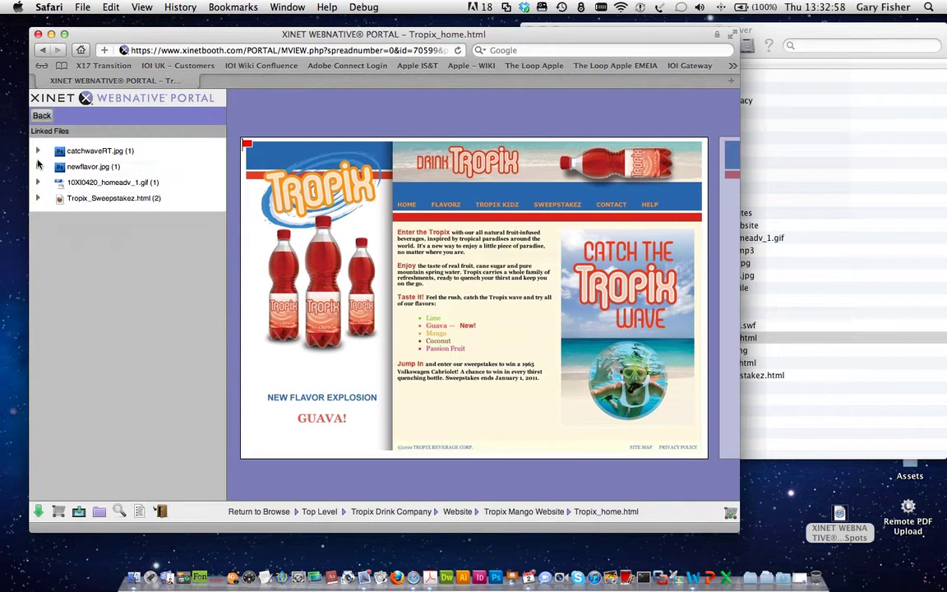
{"action": "left_click", "coordinate": [37, 151]}
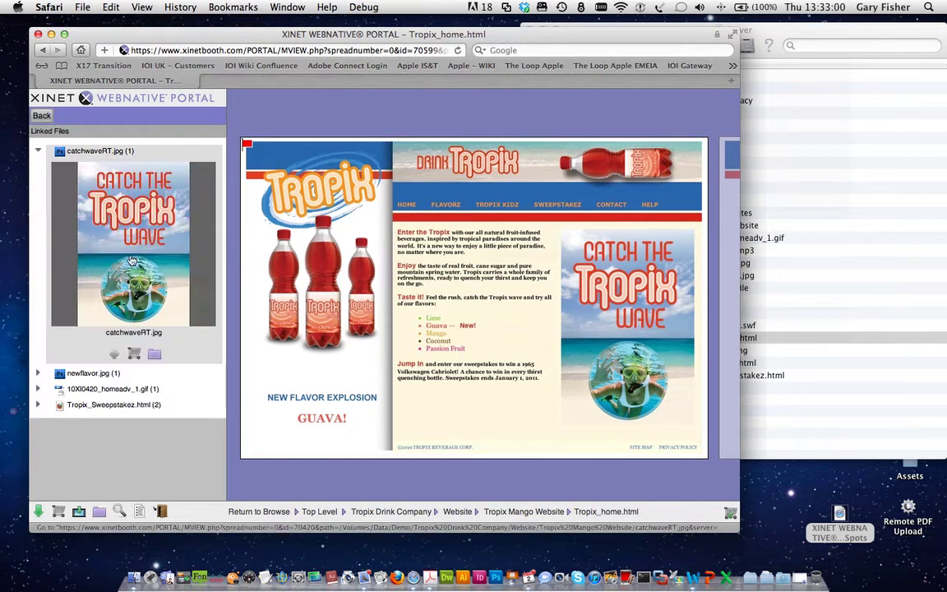
{"action": "double_click", "coordinate": [156, 332]}
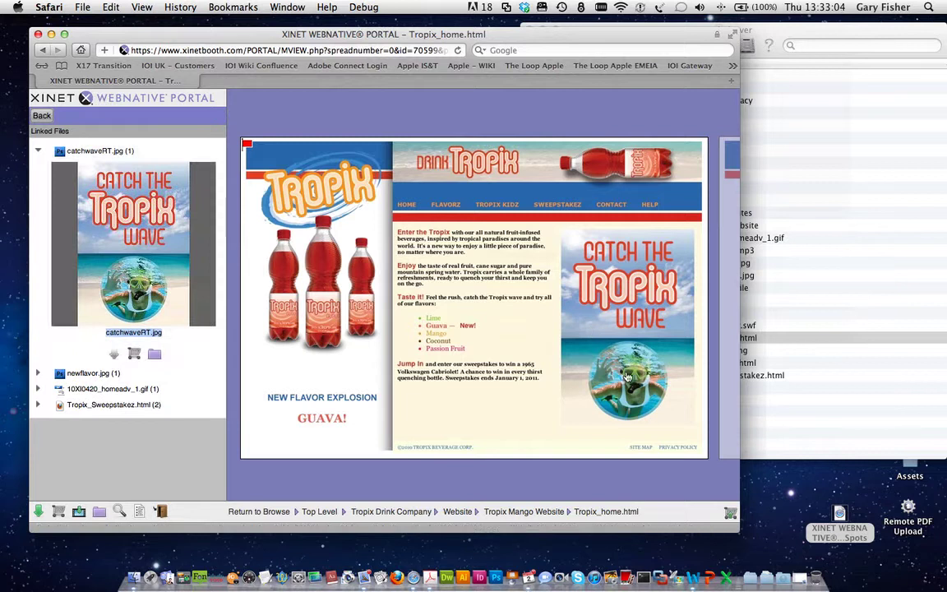
{"action": "left_click", "coordinate": [37, 152]}
{"action": "left_click", "coordinate": [41, 116]}
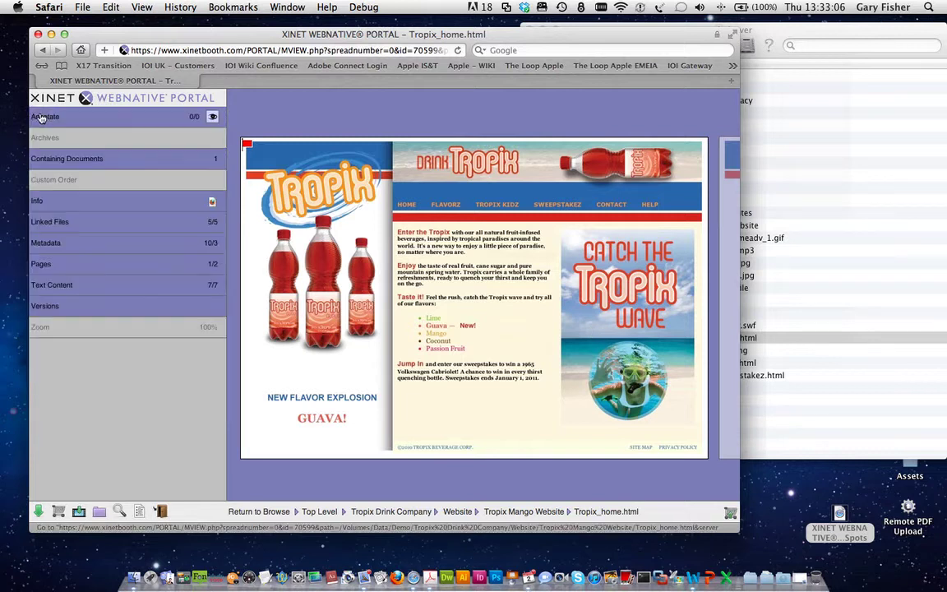
Step: Check keywords, the Taste it! text entry and Versions, then return to Tropix Mango Website
{"action": "left_click", "coordinate": [44, 245]}
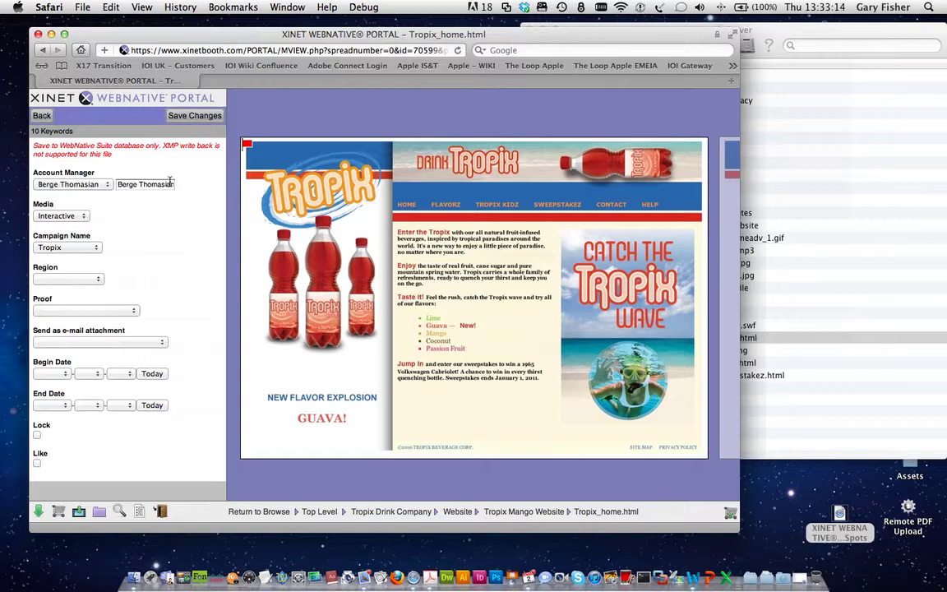
{"action": "left_click", "coordinate": [42, 116]}
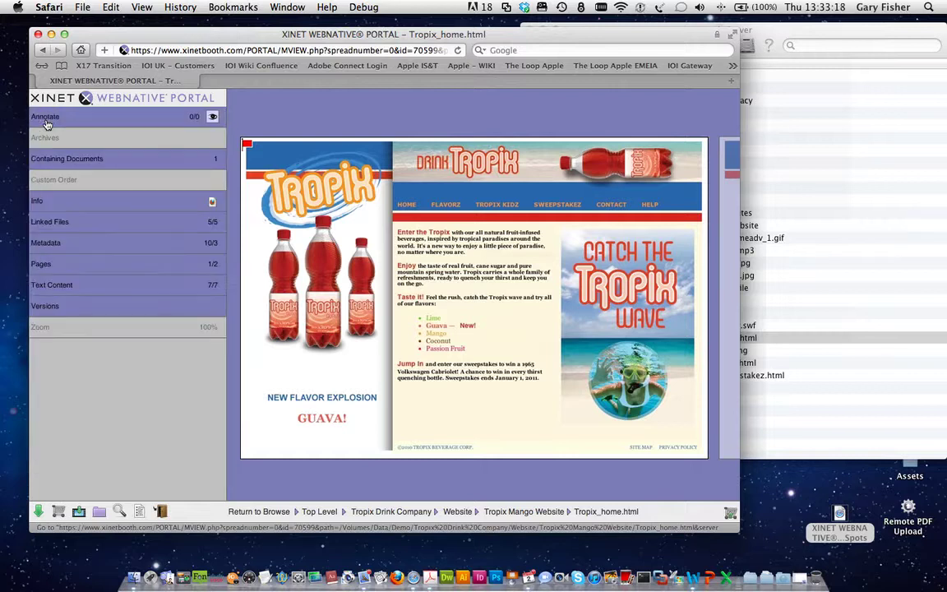
{"action": "mouse_move", "coordinate": [56, 264]}
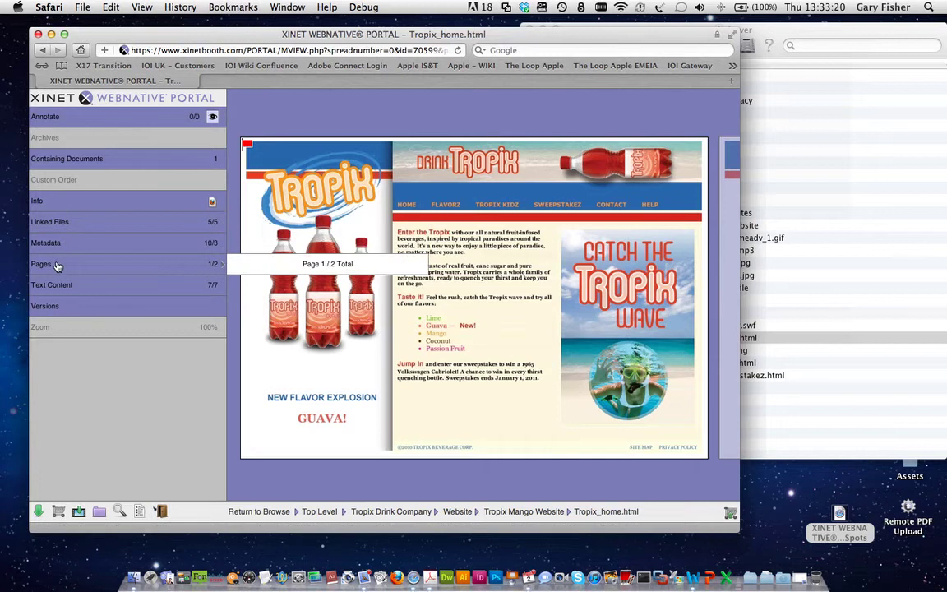
{"action": "left_click", "coordinate": [49, 284]}
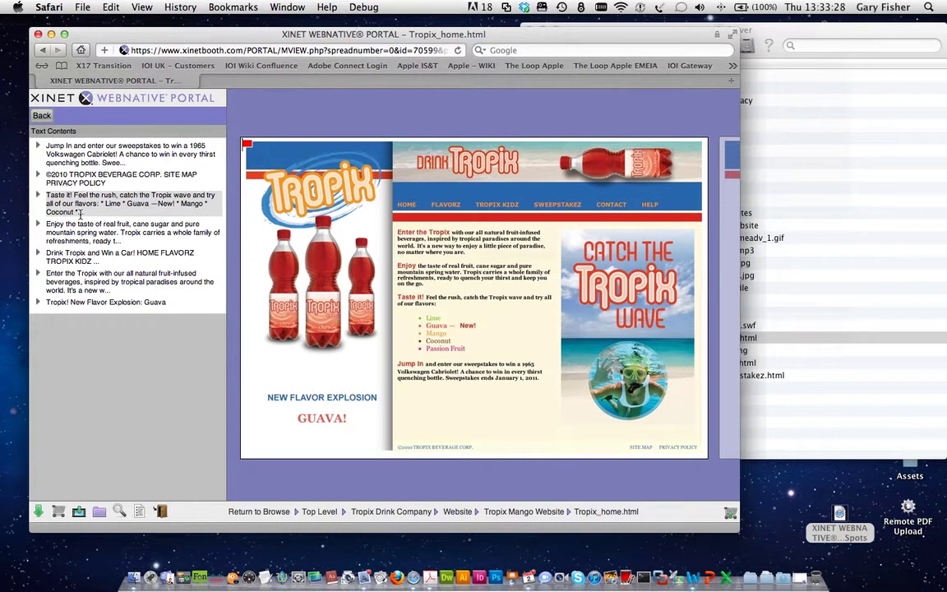
{"action": "left_click", "coordinate": [38, 197]}
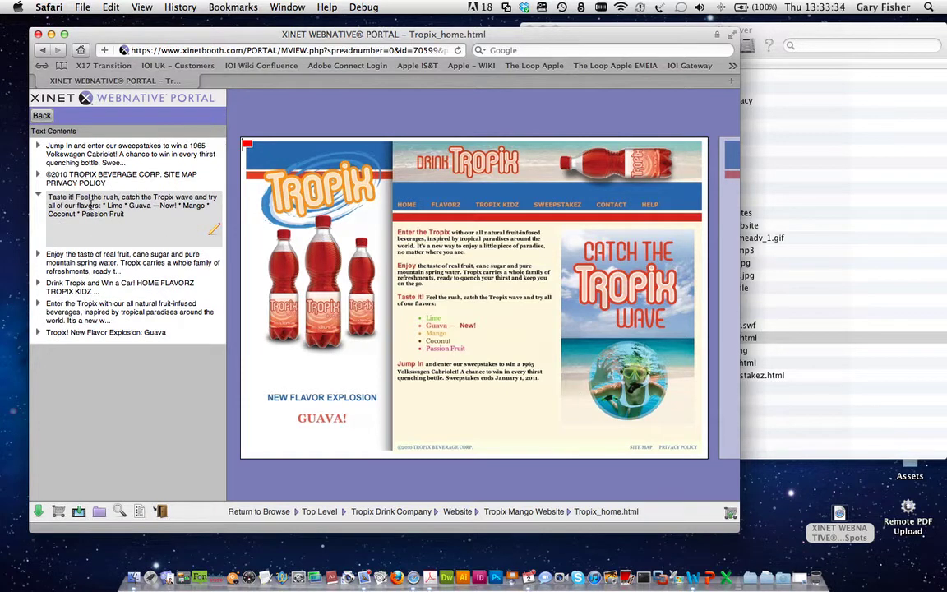
{"action": "left_click", "coordinate": [41, 118]}
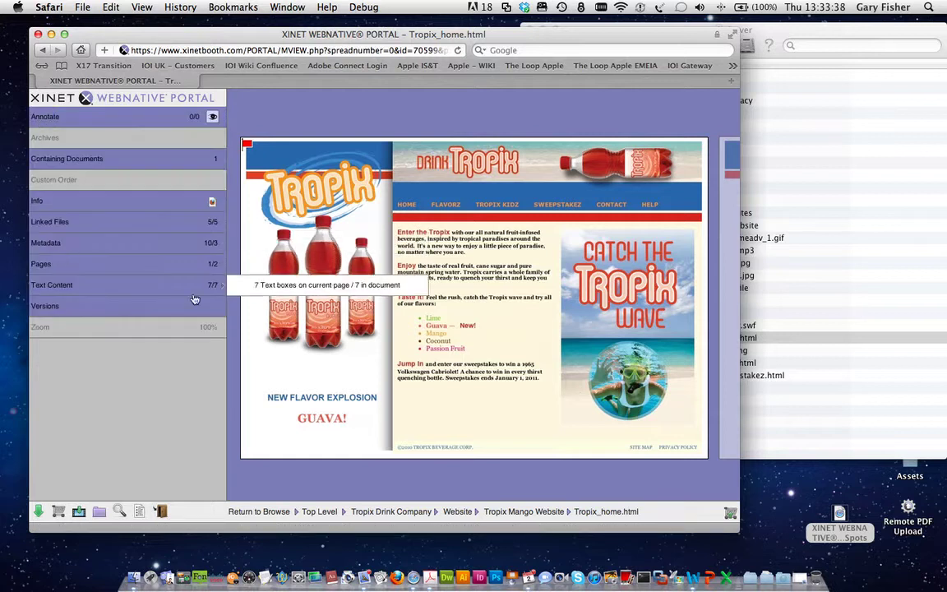
{"action": "mouse_move", "coordinate": [155, 312]}
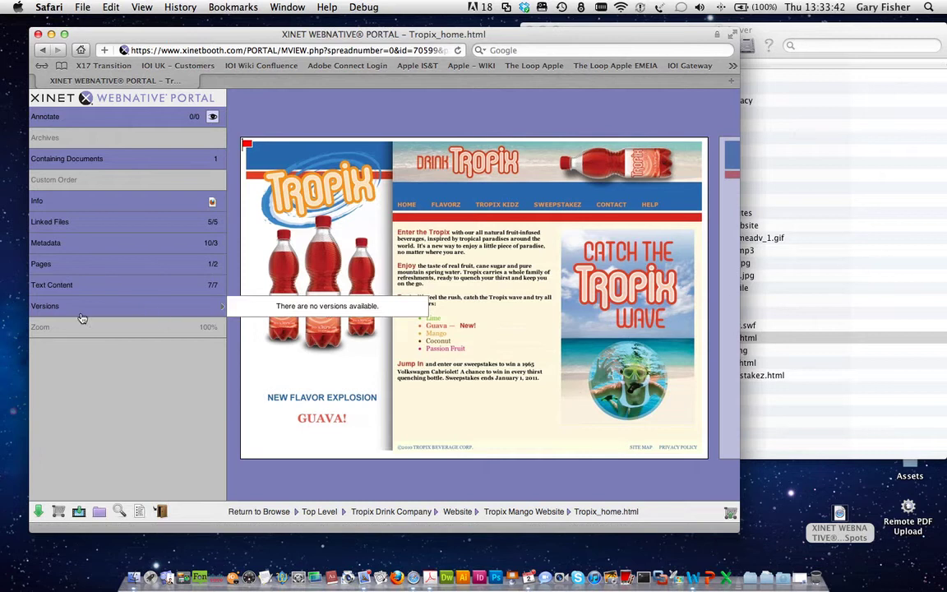
{"action": "left_click", "coordinate": [548, 513]}
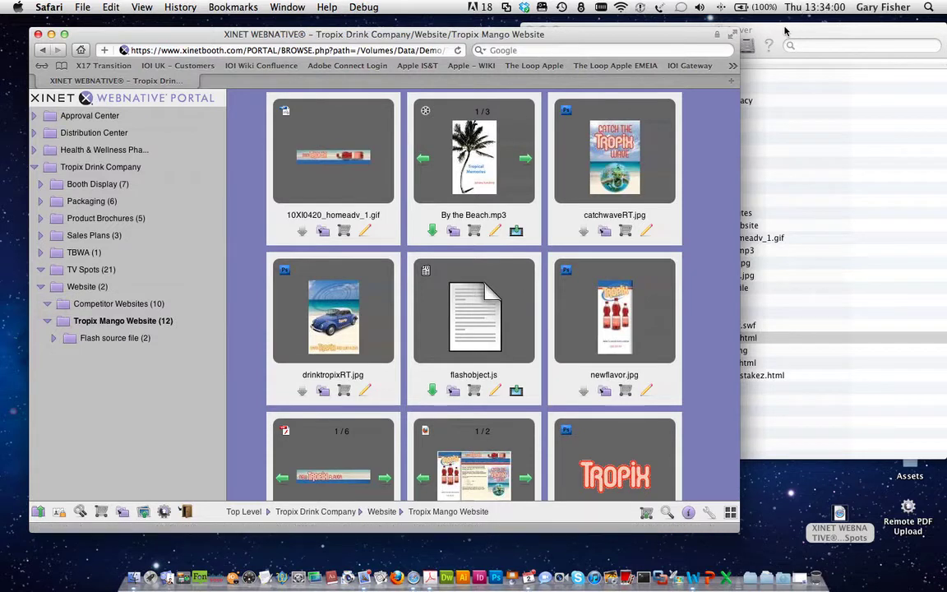
Step: Close the Finder window and browse the TV Spots video thumbnails in the portal
{"action": "left_click", "coordinate": [746, 32]}
{"action": "key", "text": "super+w"}
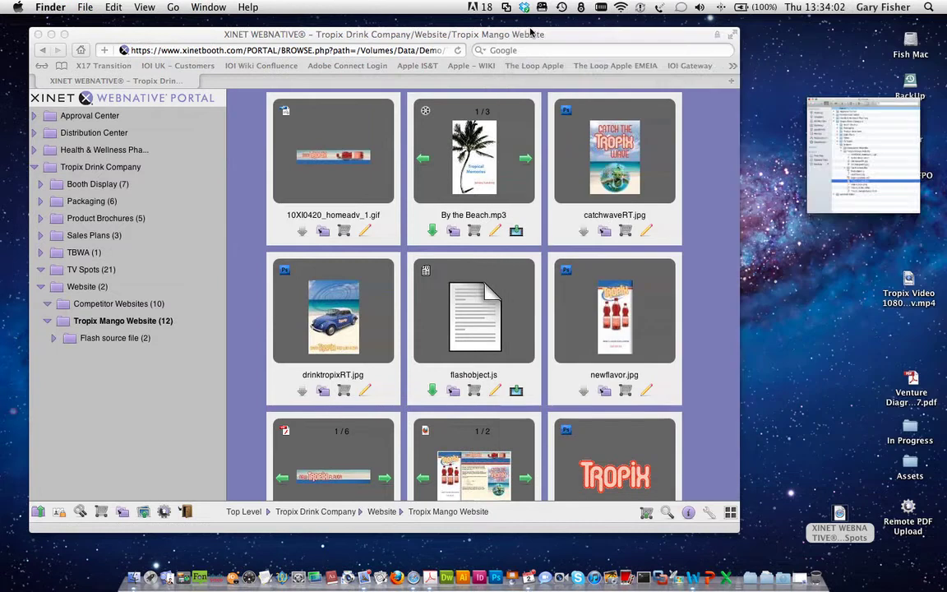
{"action": "left_click", "coordinate": [199, 378]}
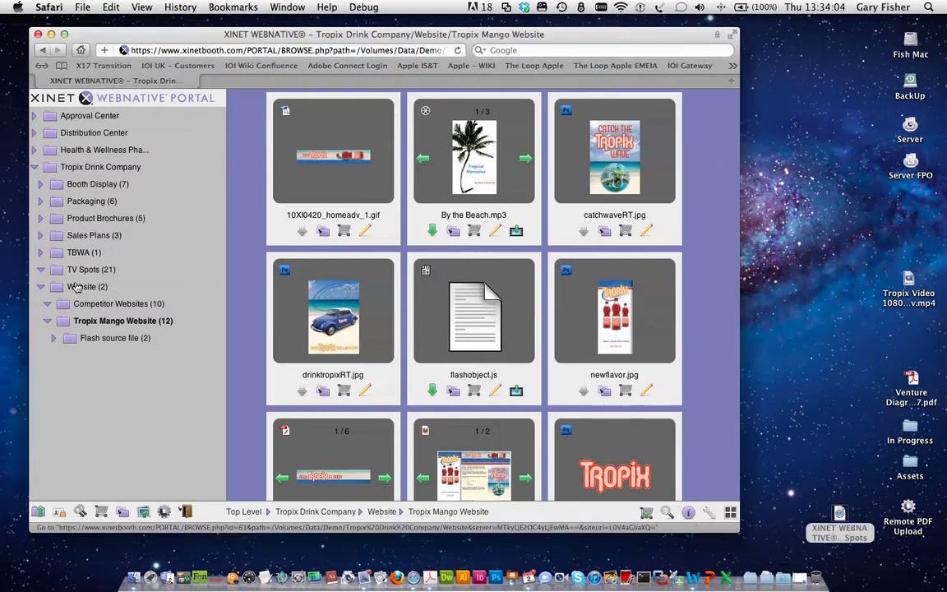
{"action": "left_click", "coordinate": [59, 273]}
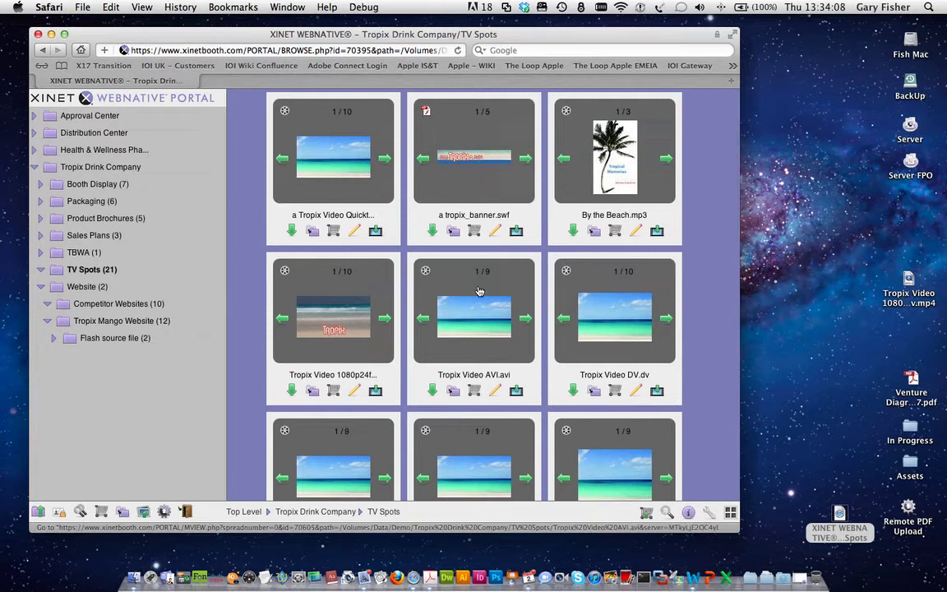
{"action": "scroll", "coordinate": [479, 290], "scroll_direction": "down", "scroll_amount": 5}
{"action": "scroll", "coordinate": [479, 290], "scroll_direction": "down", "scroll_amount": 8}
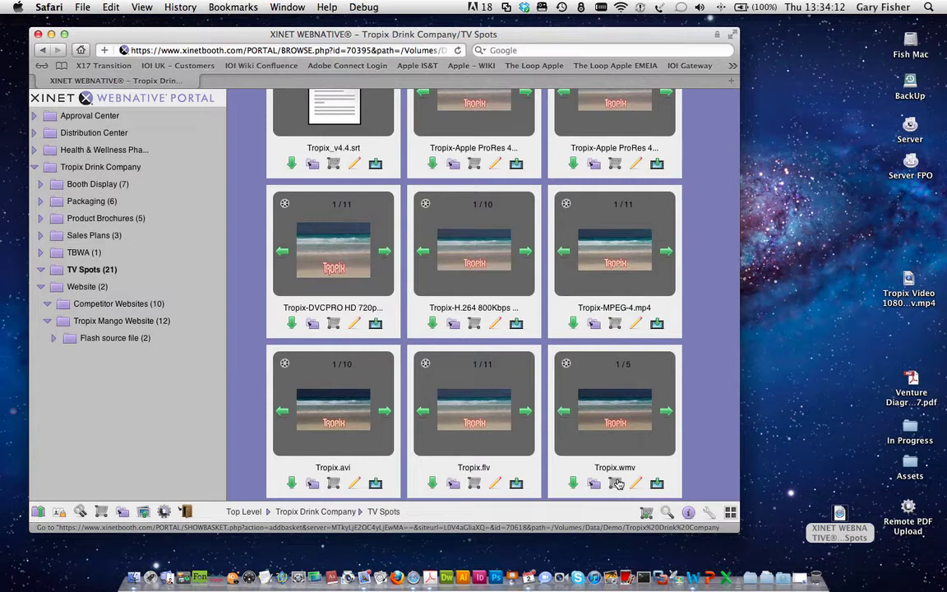
{"action": "scroll", "coordinate": [656, 316], "scroll_direction": "up", "scroll_amount": 10}
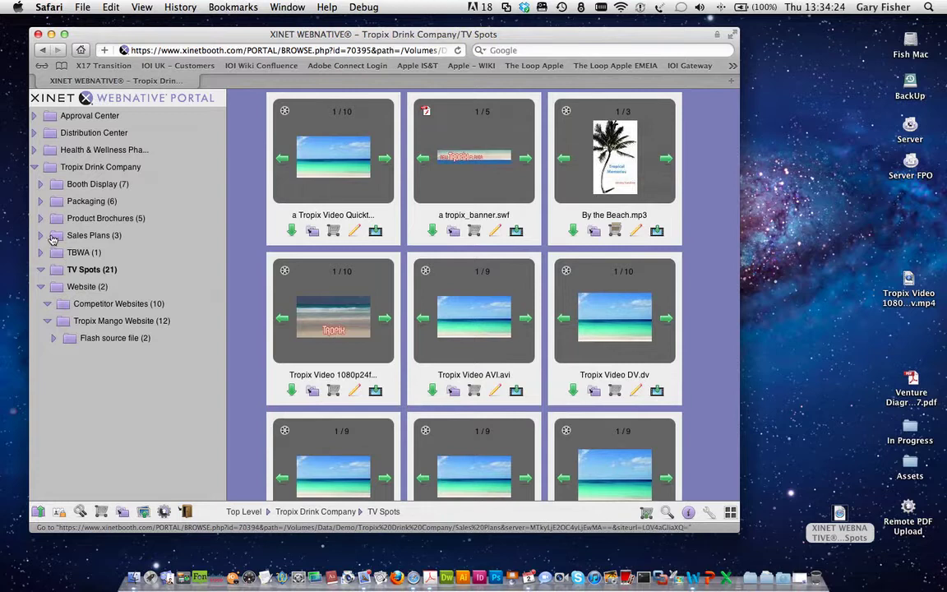
Step: Browse the Sales Plans, Product Brochures and Links folders, then show the four basket items
{"action": "left_click", "coordinate": [85, 237]}
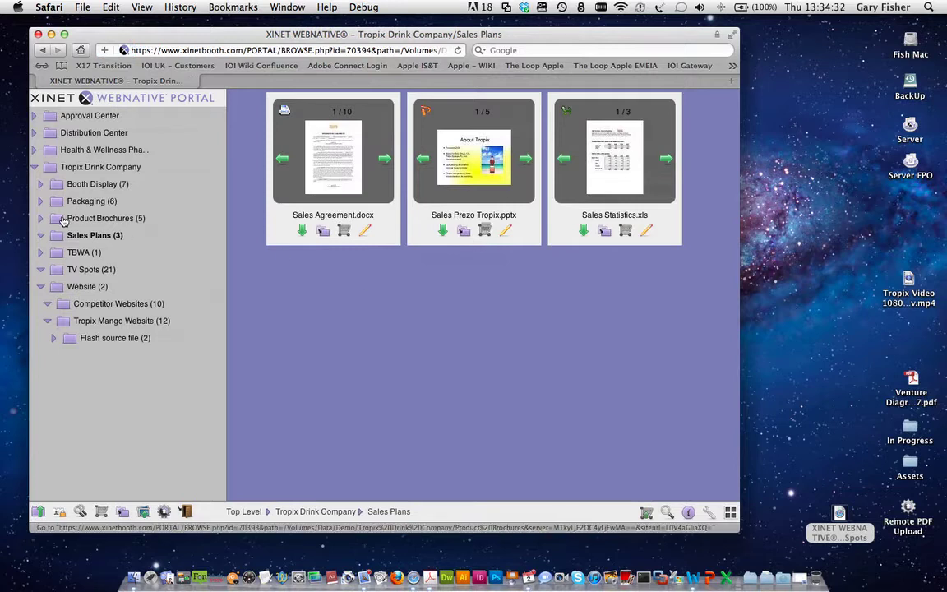
{"action": "left_click", "coordinate": [62, 221]}
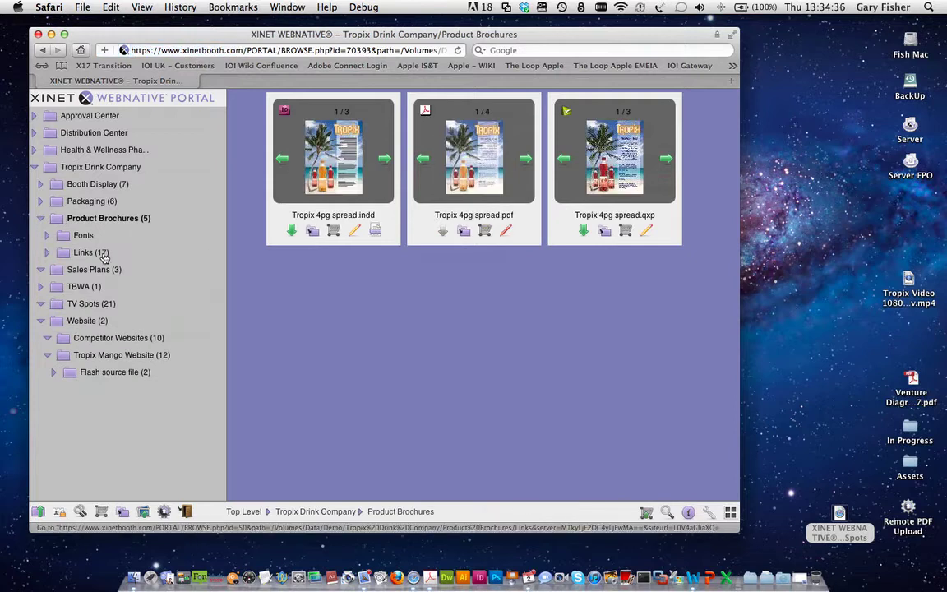
{"action": "left_click", "coordinate": [64, 256]}
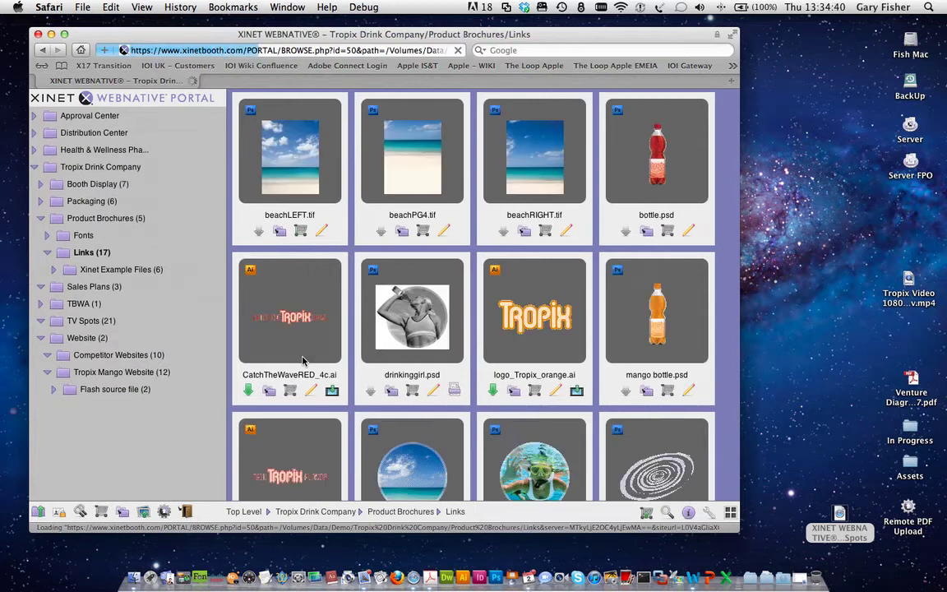
{"action": "scroll", "coordinate": [477, 329], "scroll_direction": "down", "scroll_amount": 3}
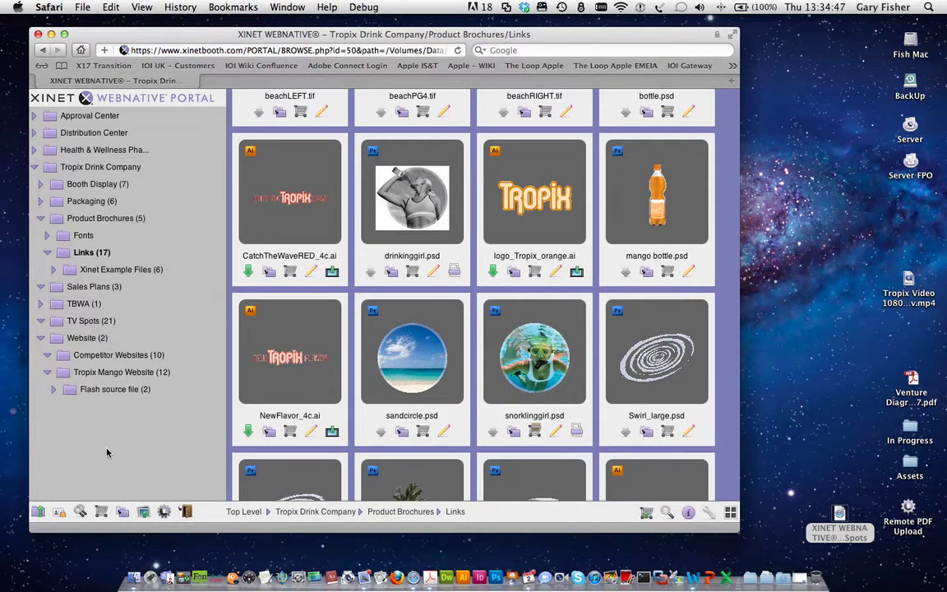
{"action": "left_click", "coordinate": [102, 512]}
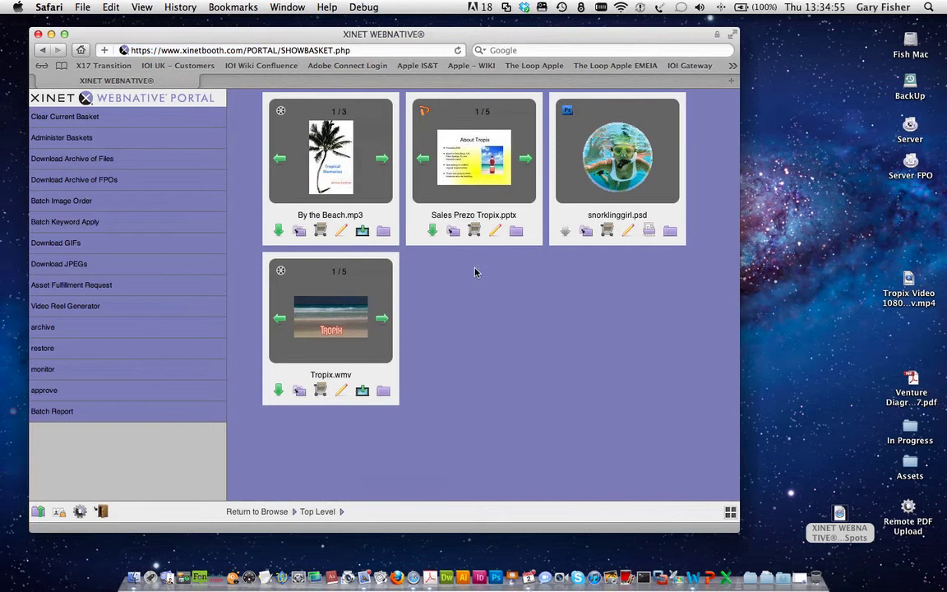
Step: Start the video reel generator and move Tropix.wmv's start key frame to 00:00:09.910
{"action": "left_click", "coordinate": [77, 307]}
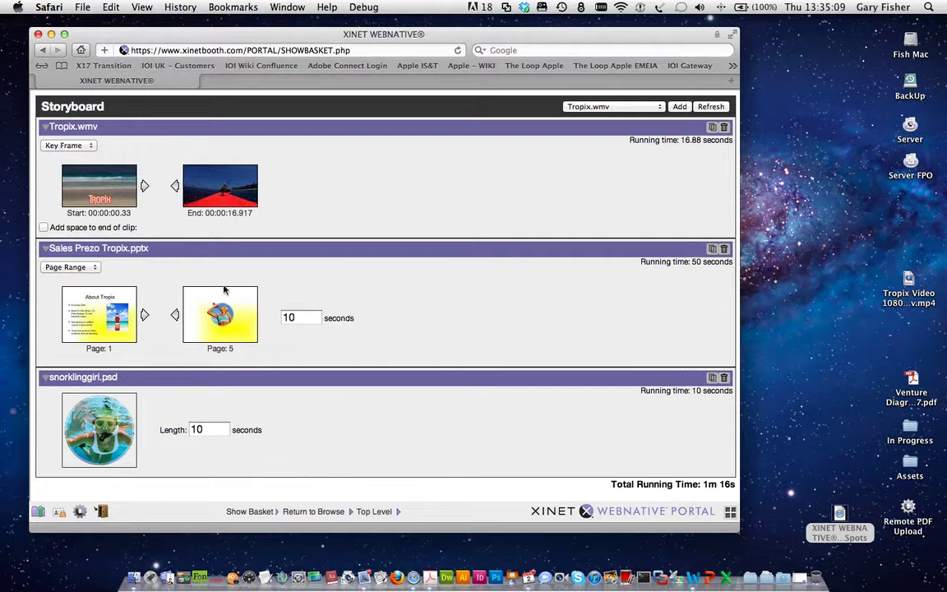
{"action": "left_click", "coordinate": [144, 187]}
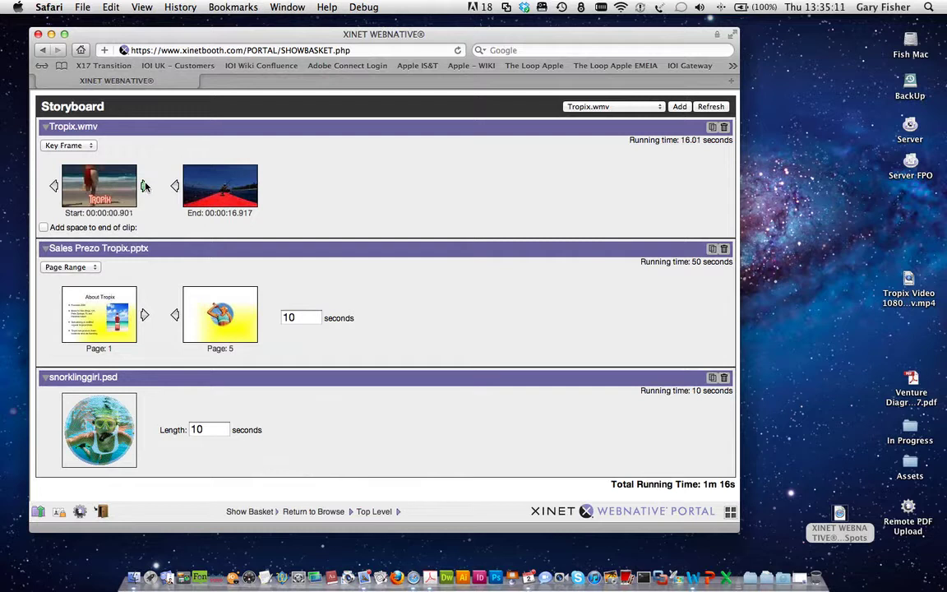
{"action": "left_click", "coordinate": [81, 148]}
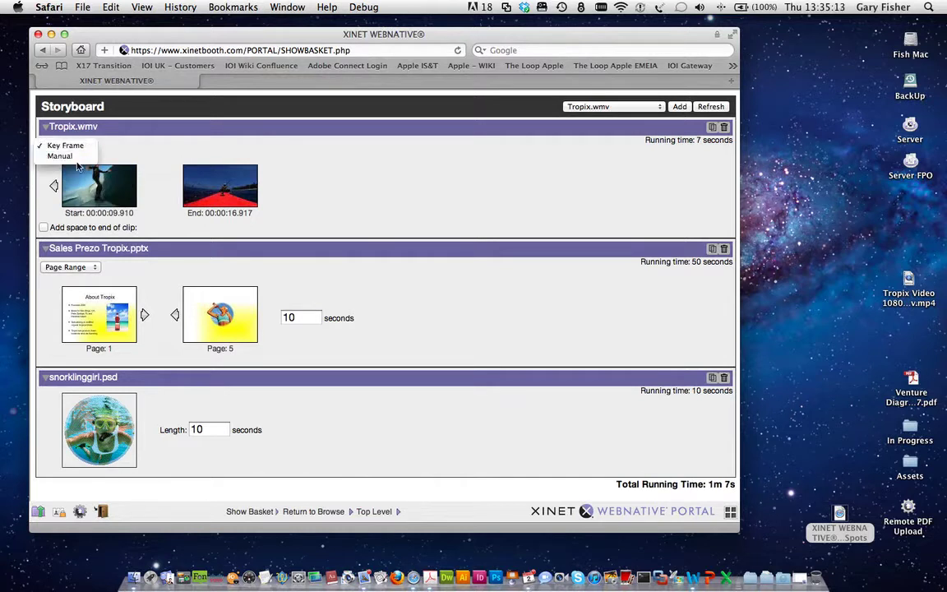
{"action": "left_click", "coordinate": [68, 154]}
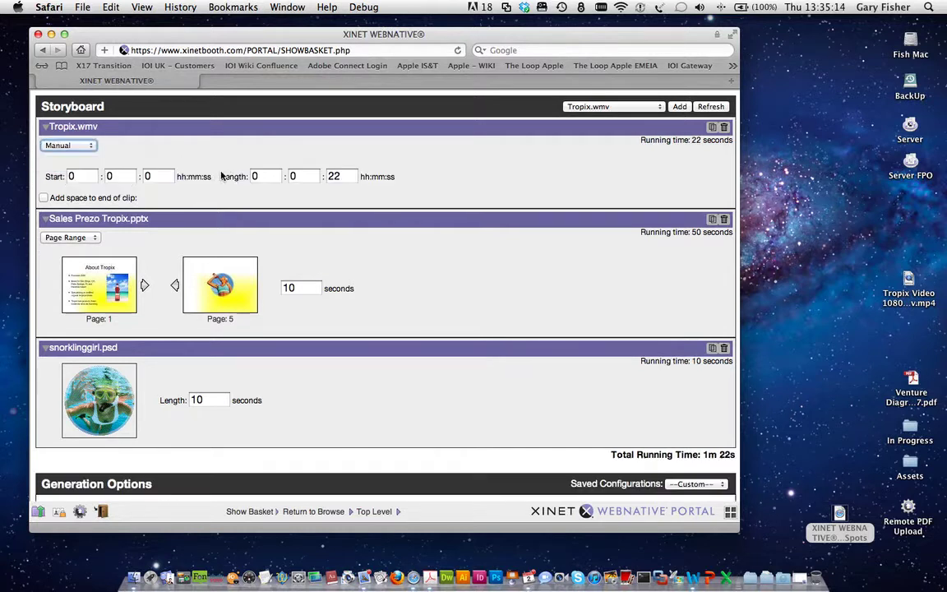
{"action": "left_click", "coordinate": [86, 146]}
{"action": "left_click", "coordinate": [78, 135]}
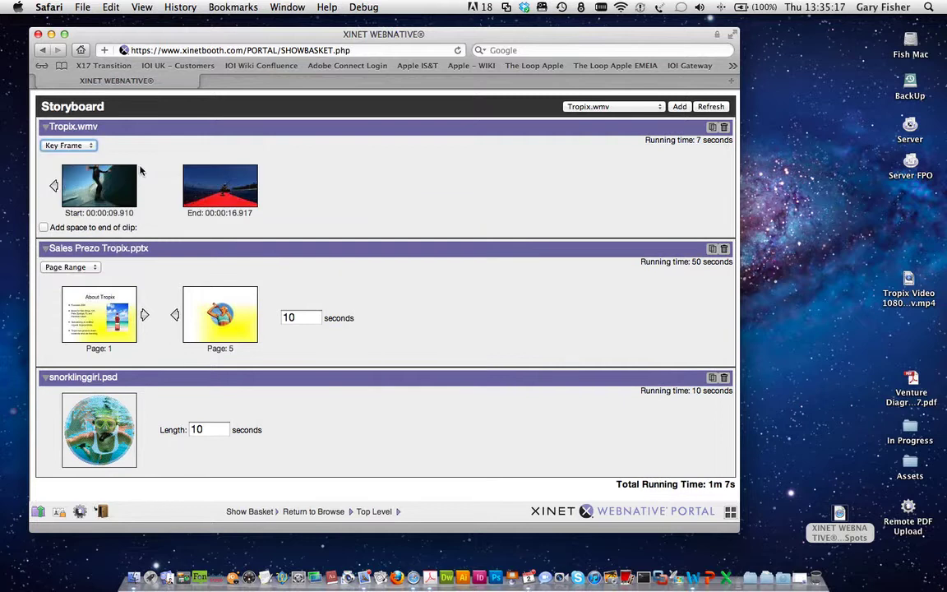
{"action": "left_click", "coordinate": [55, 187]}
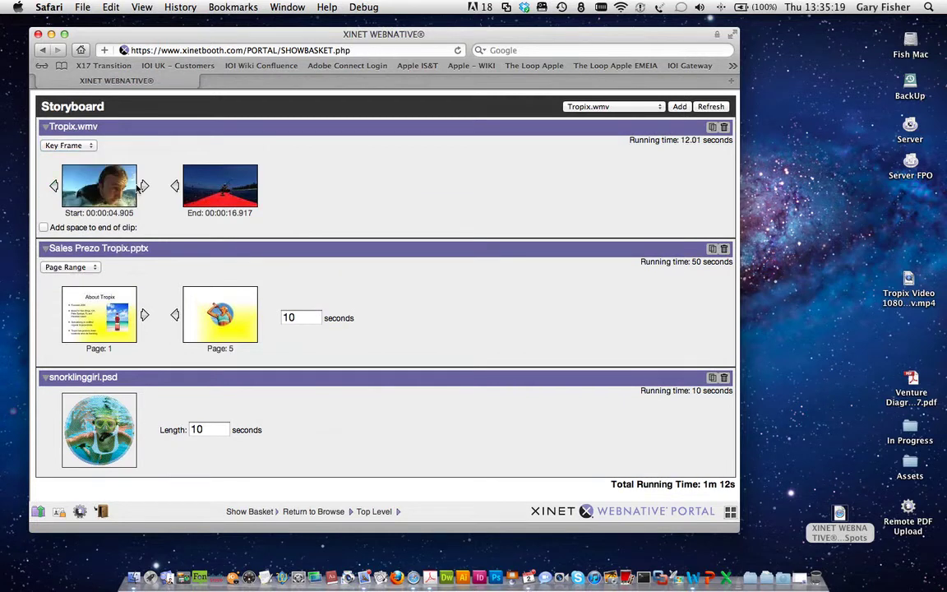
{"action": "left_click", "coordinate": [136, 171]}
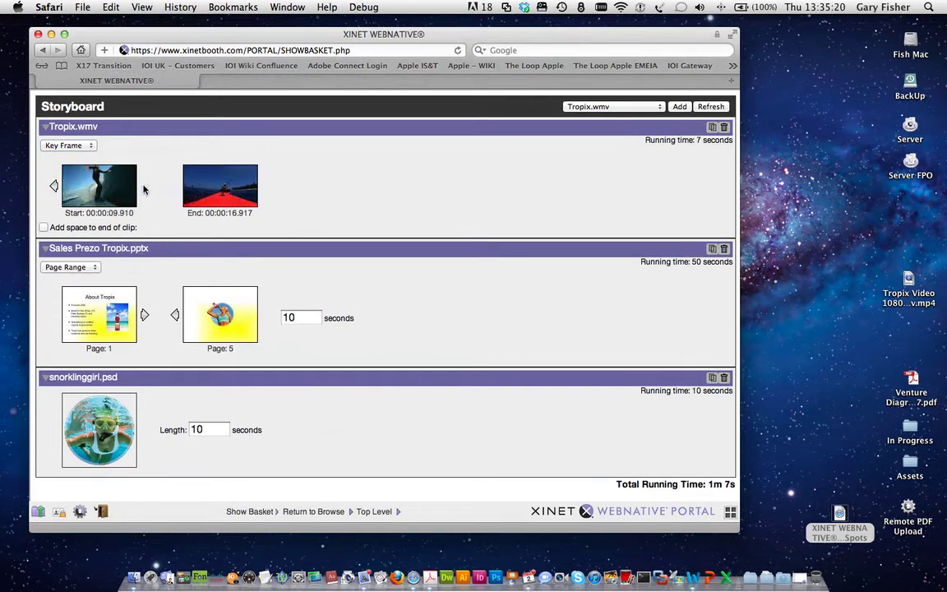
Step: Add 1 second of Fade Last Frame space to the end of Tropix.wmv
{"action": "left_click", "coordinate": [44, 227]}
{"action": "left_click", "coordinate": [169, 229]}
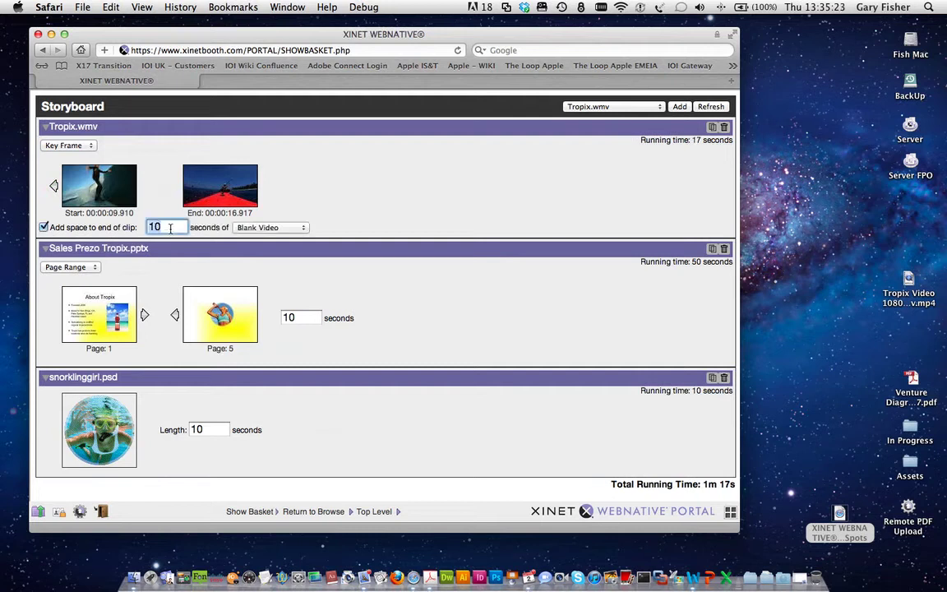
{"action": "key", "text": "BackSpace"}
{"action": "left_click", "coordinate": [235, 228]}
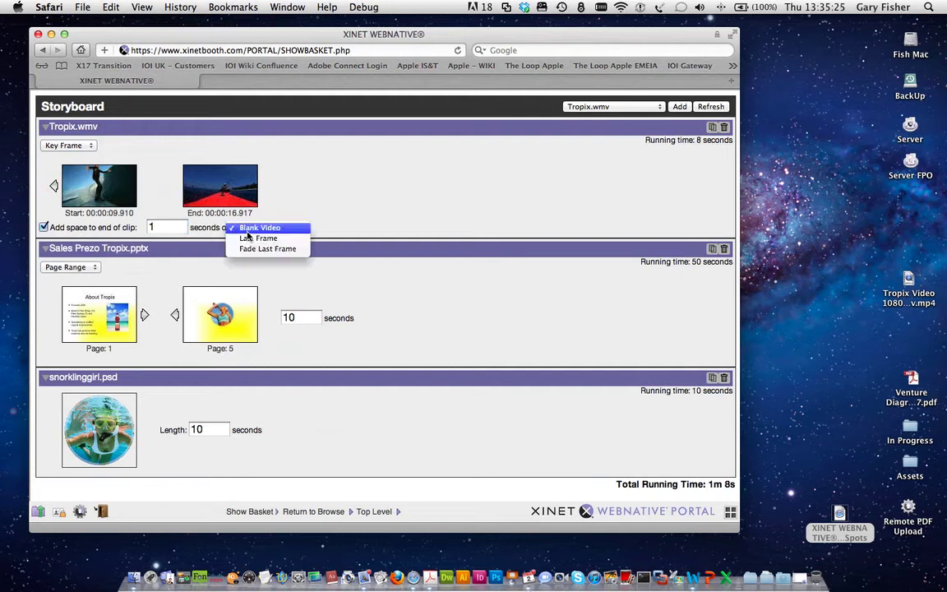
{"action": "left_click", "coordinate": [251, 244]}
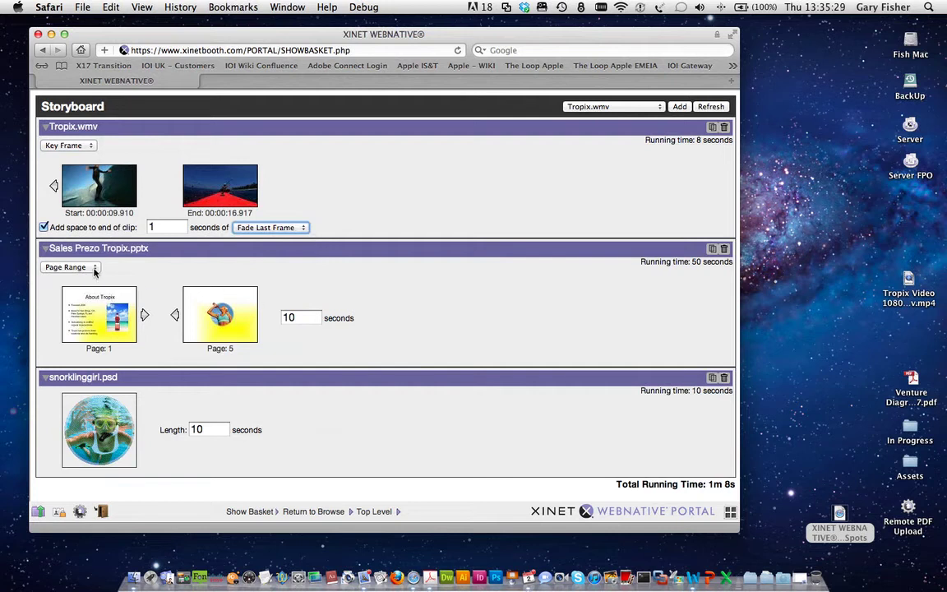
Step: Step the Sales Prezo presentation's start slide forward twice and back once
{"action": "left_click", "coordinate": [143, 317]}
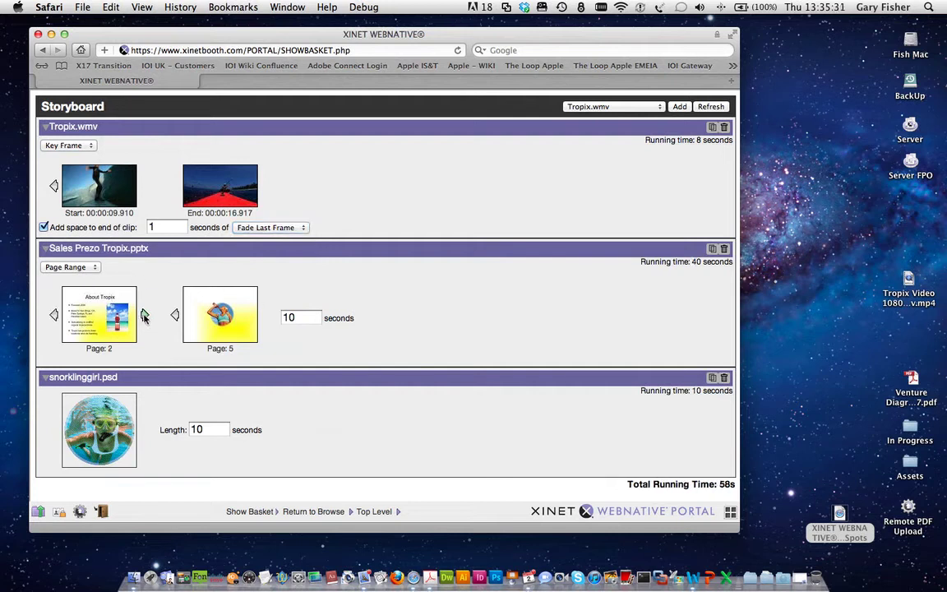
{"action": "left_click", "coordinate": [144, 317]}
{"action": "left_click", "coordinate": [54, 318]}
{"action": "left_click", "coordinate": [54, 317]}
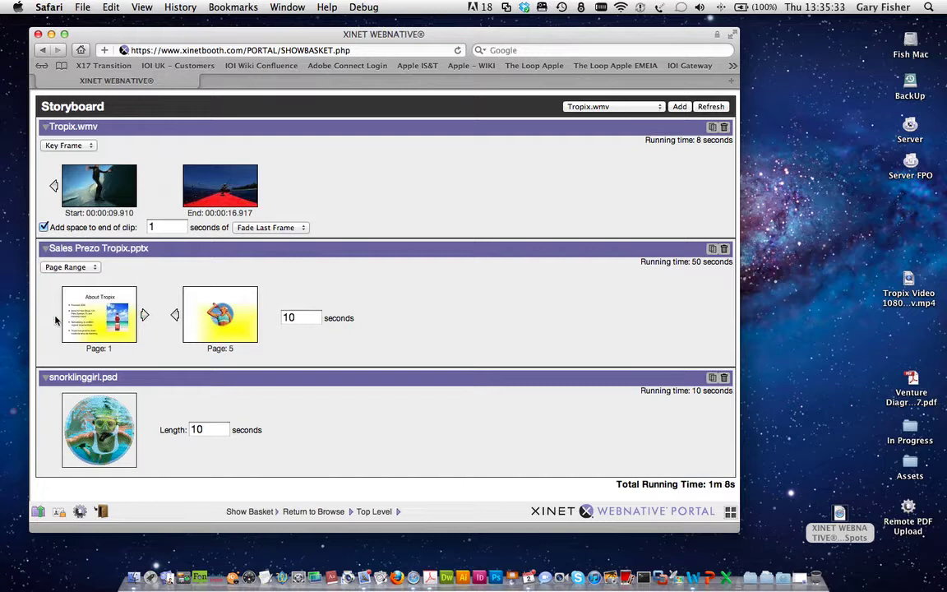
Step: Include only Sales Prezo pages 1,3, each lasting 1 second
{"action": "left_click", "coordinate": [64, 267]}
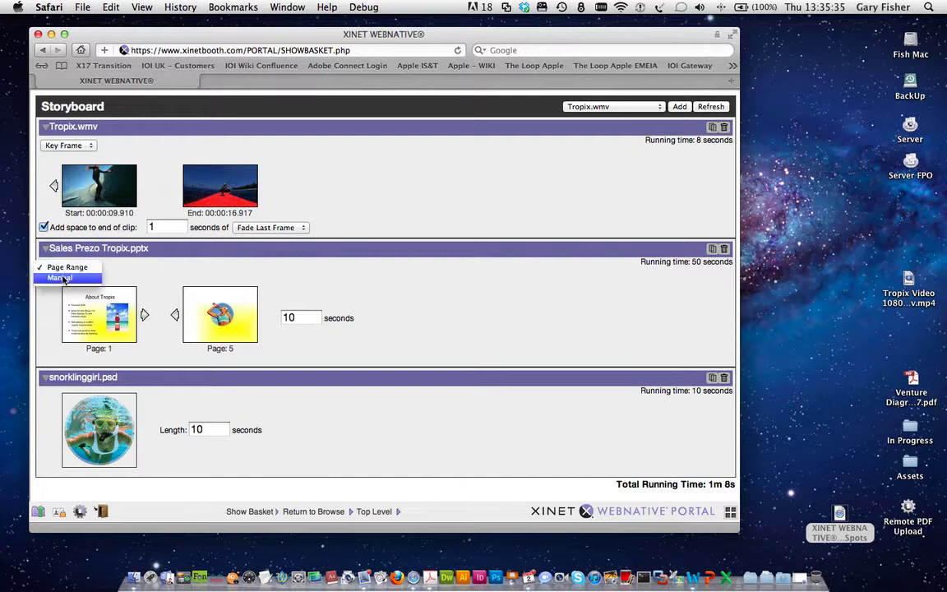
{"action": "left_click", "coordinate": [60, 277]}
{"action": "left_click", "coordinate": [129, 298]}
{"action": "key", "text": "BackSpace"}
{"action": "key", "text": "BackSpace"}
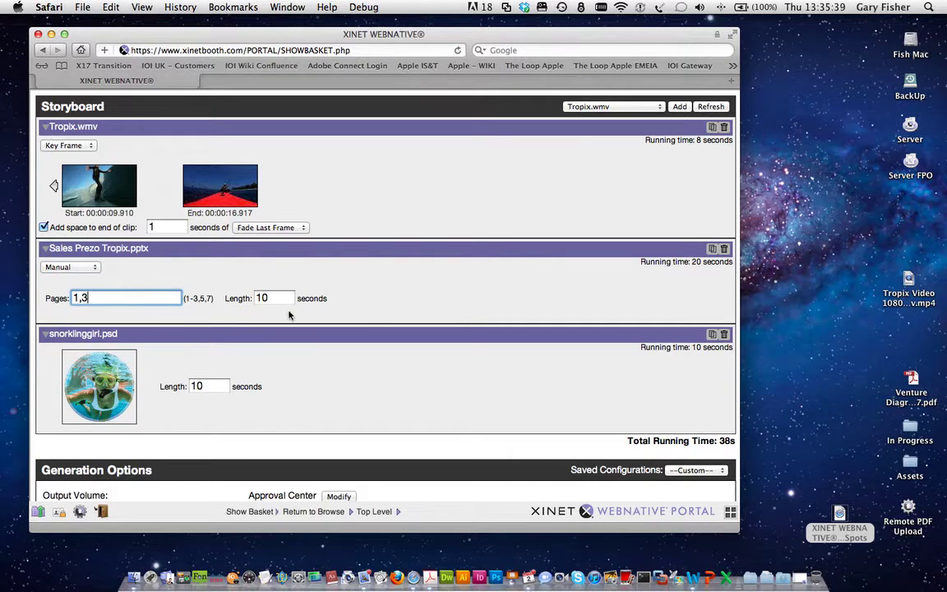
{"action": "type", "text": ",3"}
{"action": "key", "text": "Tab"}
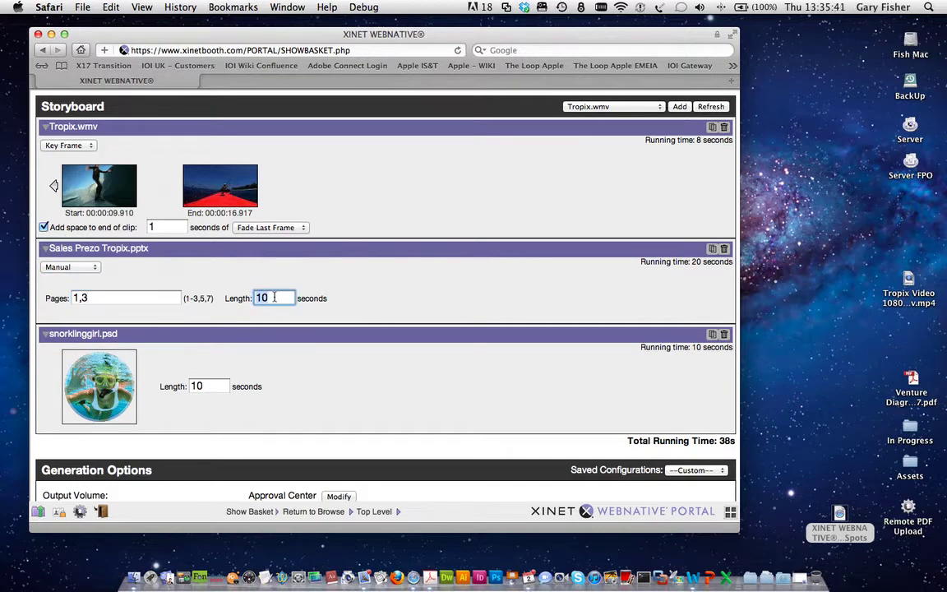
{"action": "type", "text": "1"}
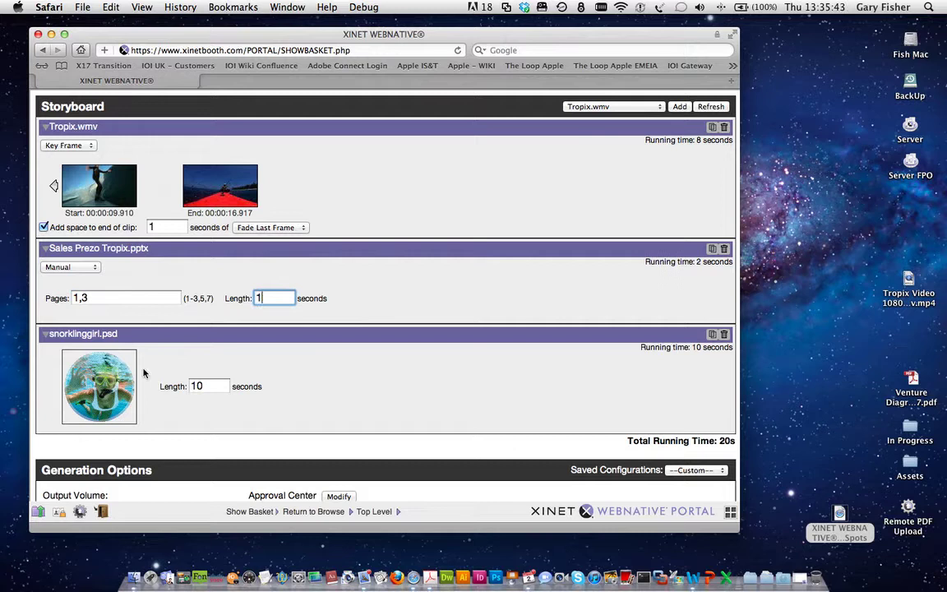
Step: Set snorklinggirl.psd to 2 seconds and move it to the top of the storyboard
{"action": "double_click", "coordinate": [209, 386]}
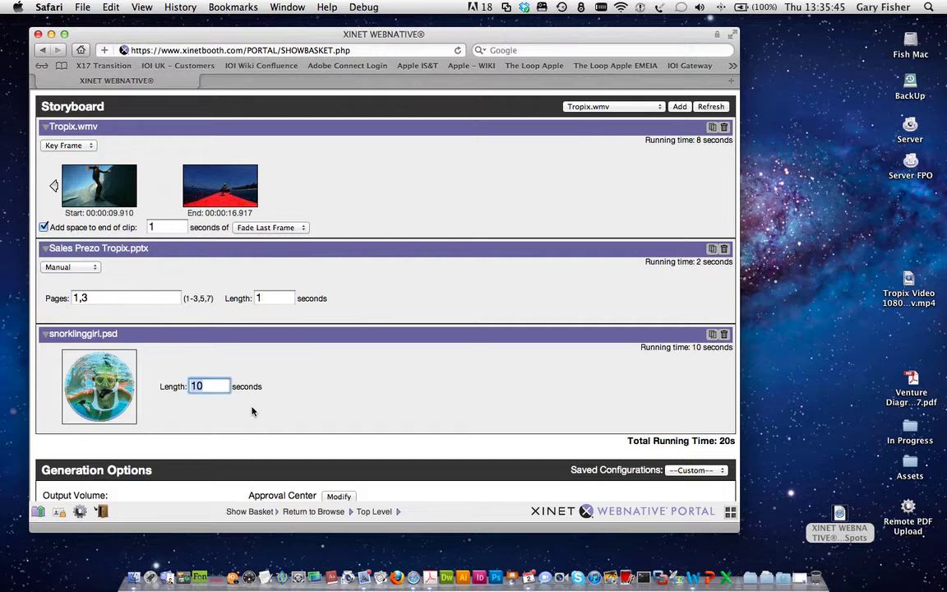
{"action": "type", "text": "2"}
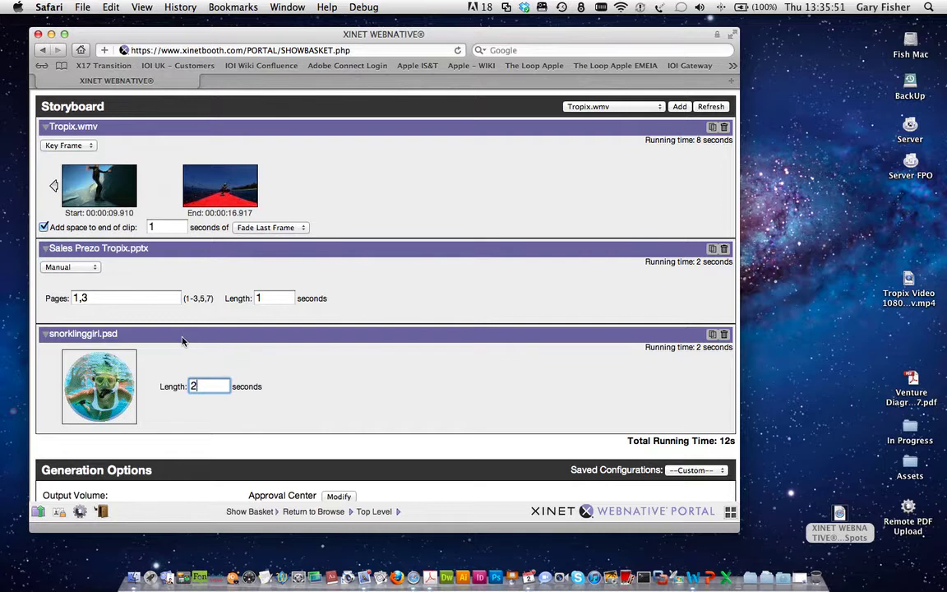
{"action": "left_click_drag", "start_coordinate": [194, 334], "coordinate": [280, 142]}
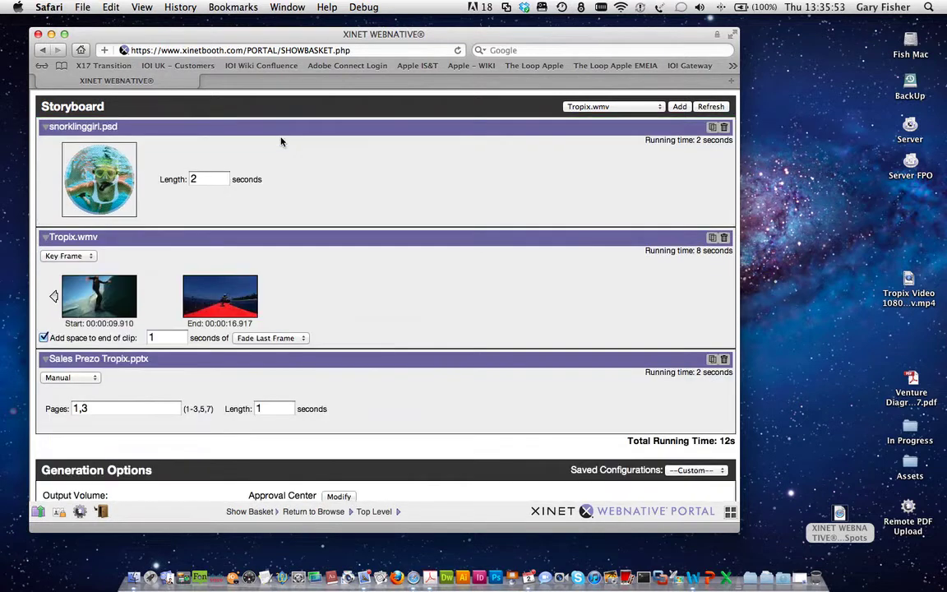
Step: Name the output Demo with Low quality and QuickTime Video (.mov) format
{"action": "scroll", "coordinate": [232, 264], "scroll_direction": "down", "scroll_amount": 5}
{"action": "scroll", "coordinate": [233, 264], "scroll_direction": "up", "scroll_amount": 4}
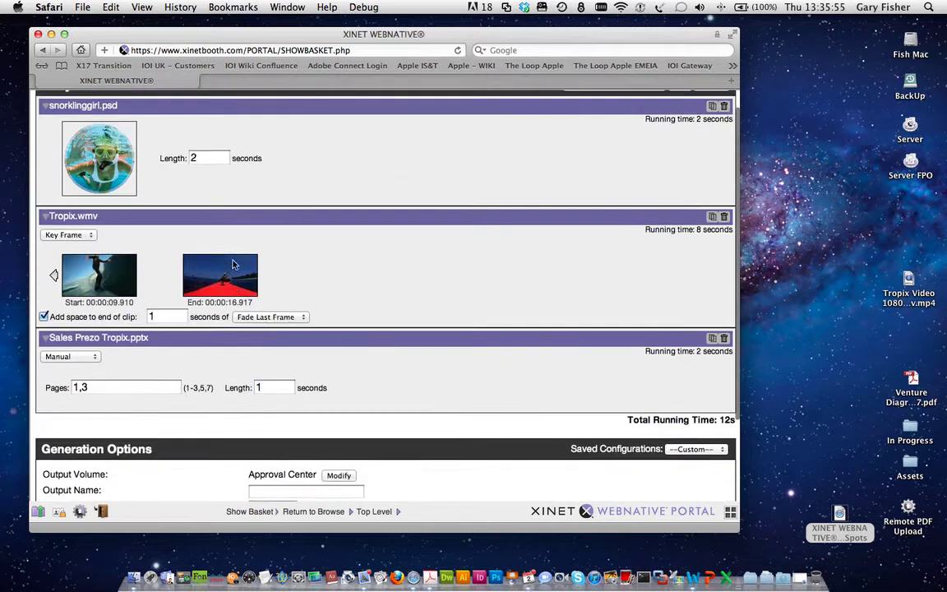
{"action": "scroll", "coordinate": [232, 264], "scroll_direction": "down", "scroll_amount": 3}
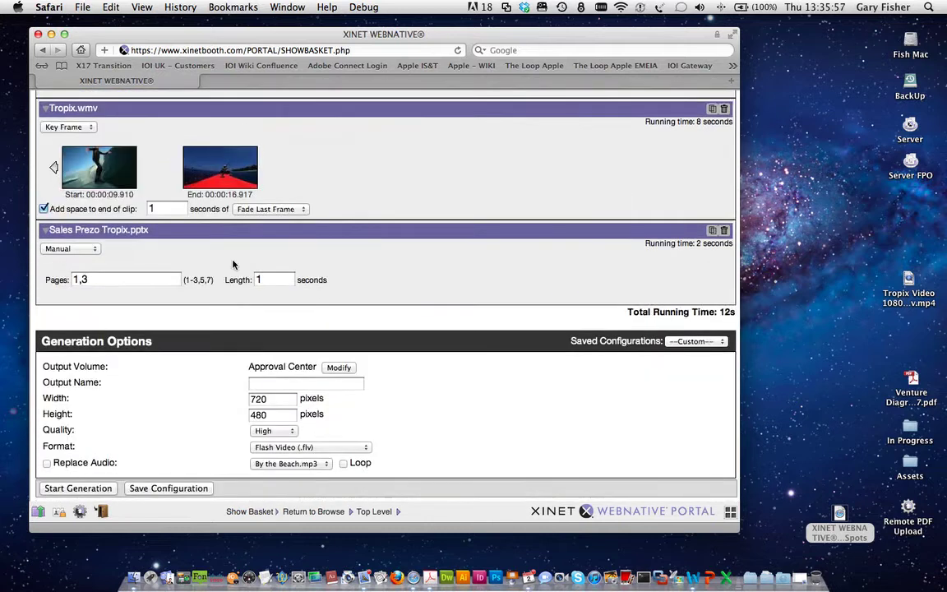
{"action": "left_click", "coordinate": [293, 384]}
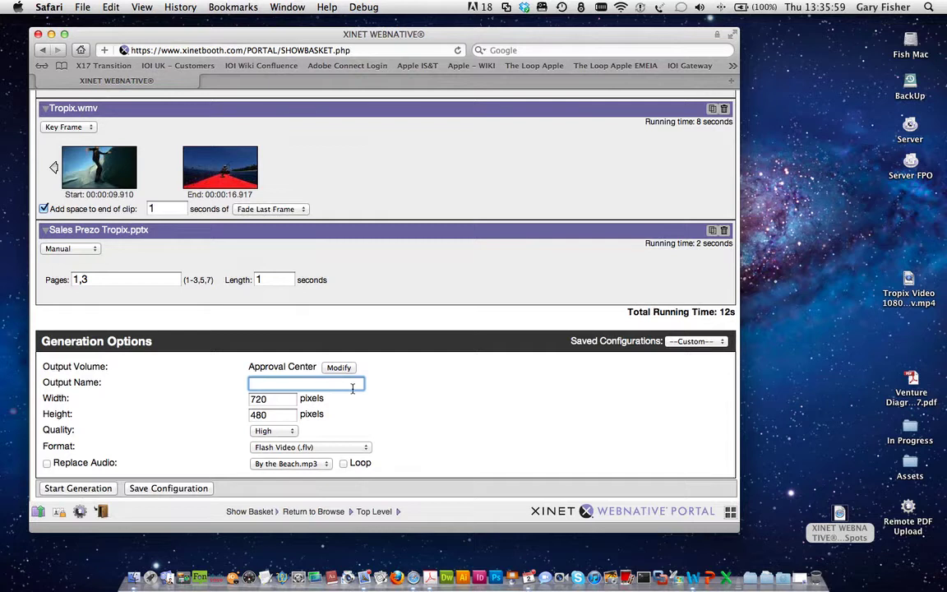
{"action": "type", "text": "Demo"}
{"action": "left_click", "coordinate": [271, 431]}
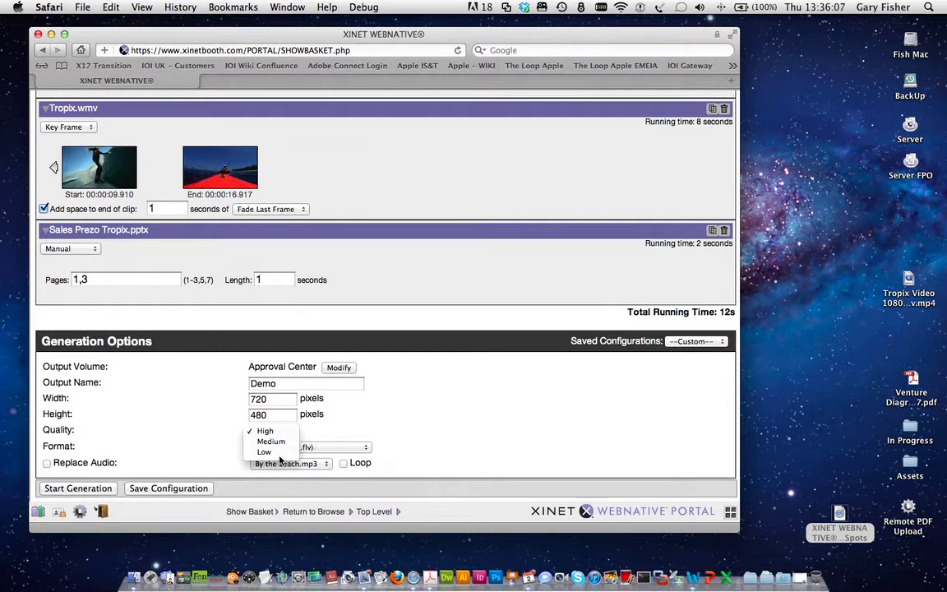
{"action": "left_click", "coordinate": [279, 455]}
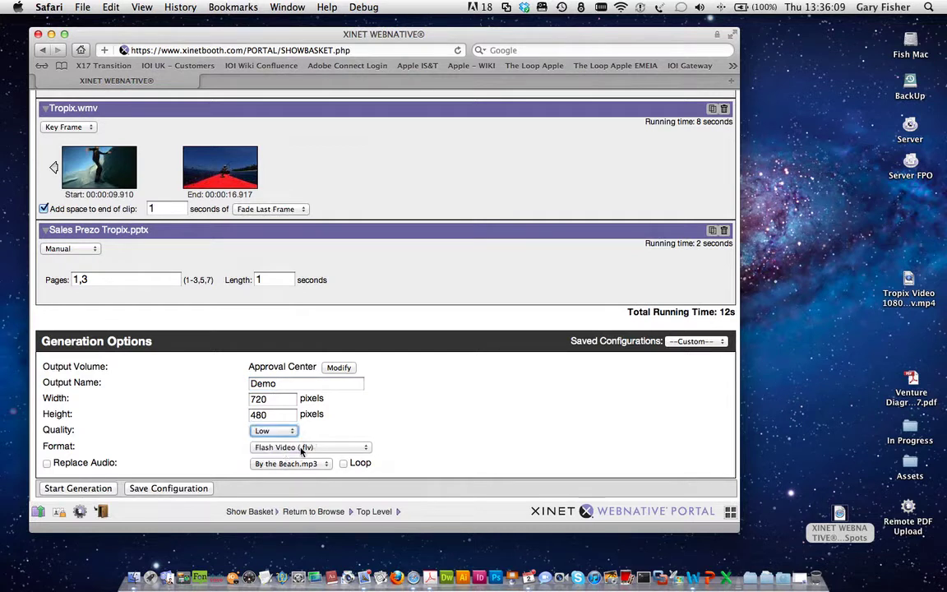
{"action": "left_click", "coordinate": [304, 447]}
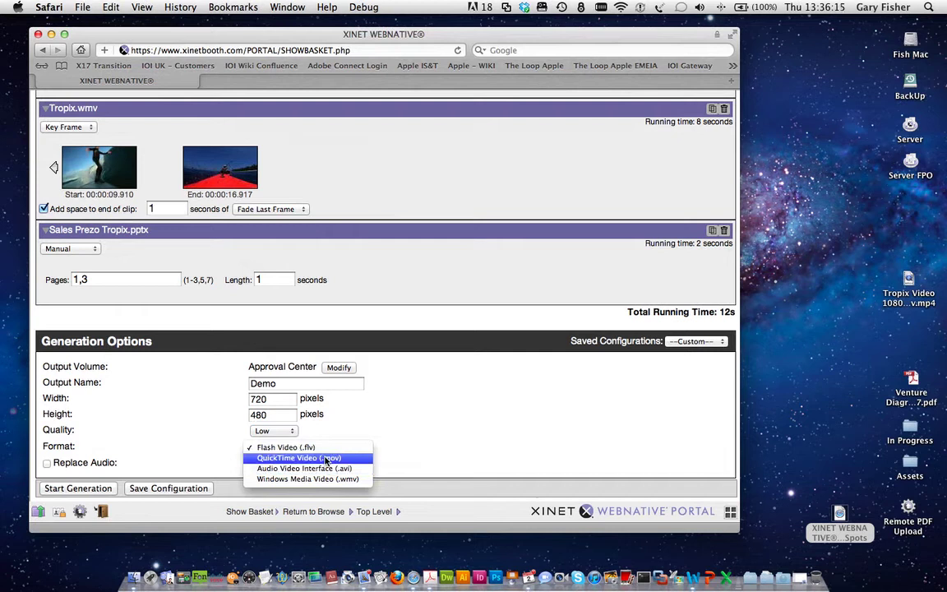
{"action": "left_click", "coordinate": [325, 458]}
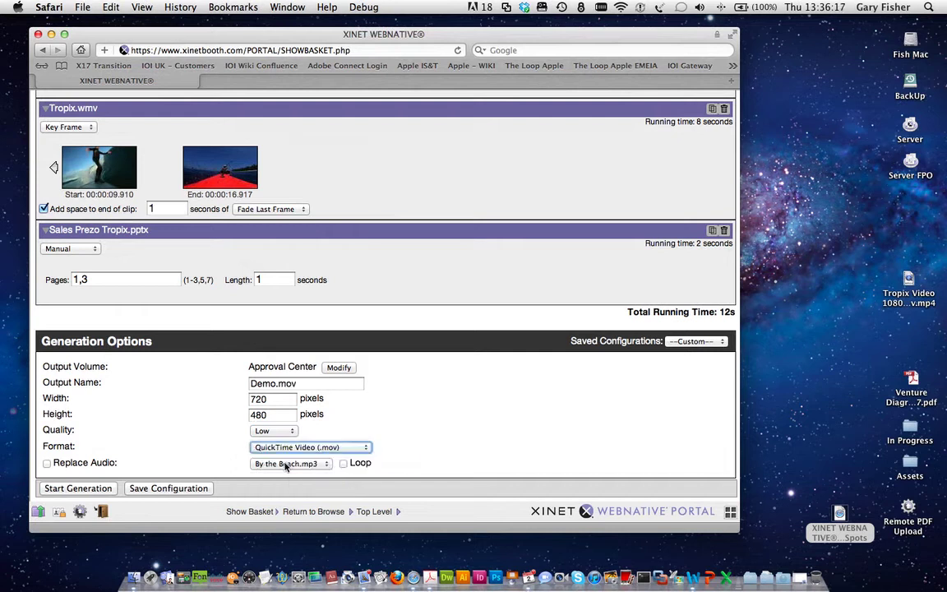
Step: Replace the clips' audio with By the Beach.mp3 set to loop
{"action": "left_click", "coordinate": [46, 464]}
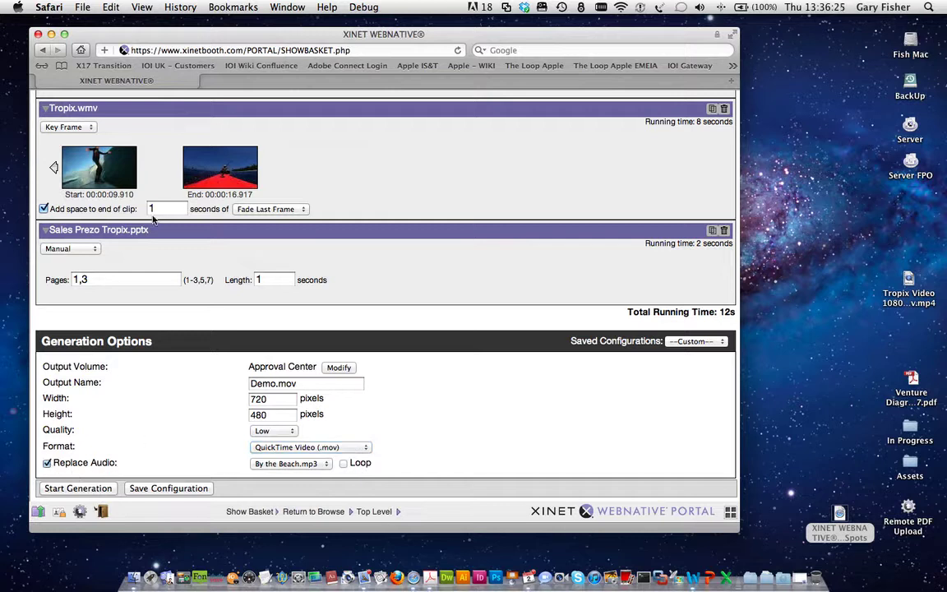
{"action": "left_click", "coordinate": [282, 465]}
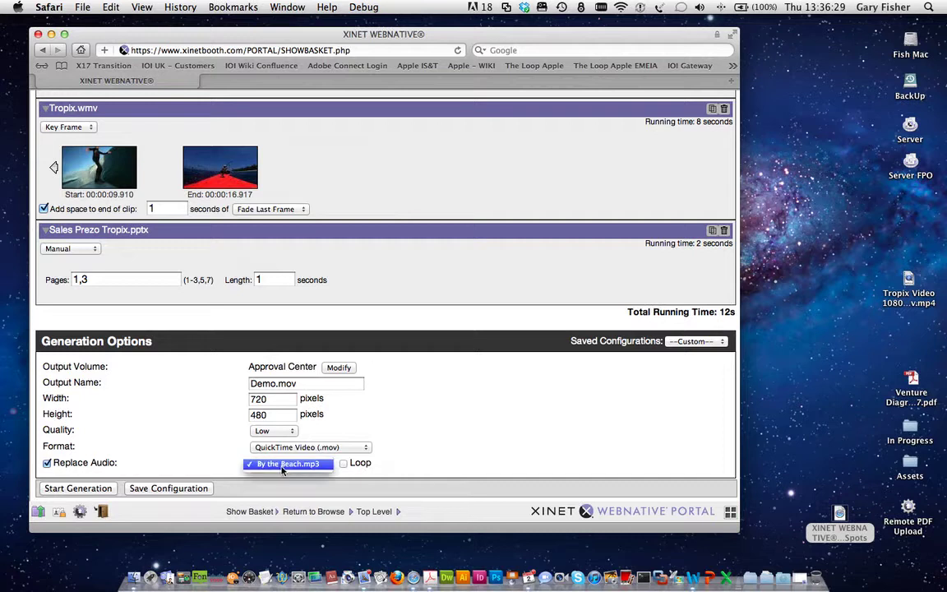
{"action": "left_click", "coordinate": [282, 465]}
{"action": "left_click", "coordinate": [344, 463]}
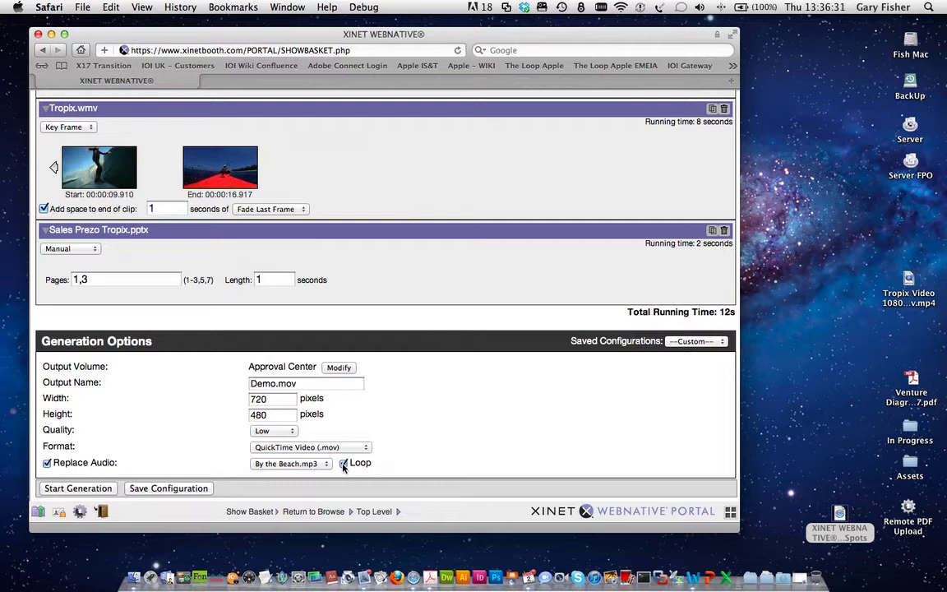
{"action": "scroll", "coordinate": [329, 224], "scroll_direction": "up", "scroll_amount": 3}
{"action": "scroll", "coordinate": [328, 225], "scroll_direction": "down", "scroll_amount": 3}
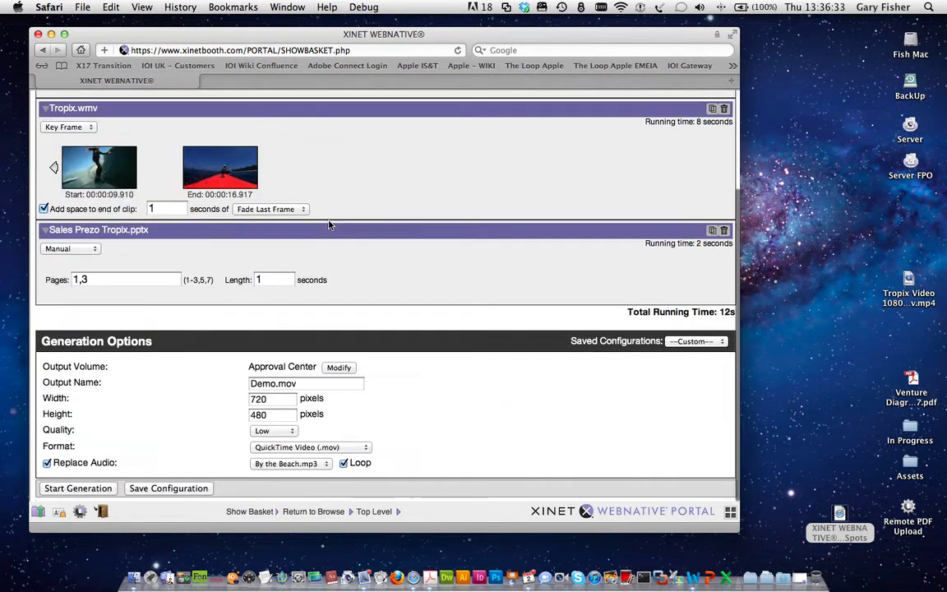
Step: Generate the Demo.mov showreel, download it, and check it on the desktop
{"action": "left_click", "coordinate": [91, 490]}
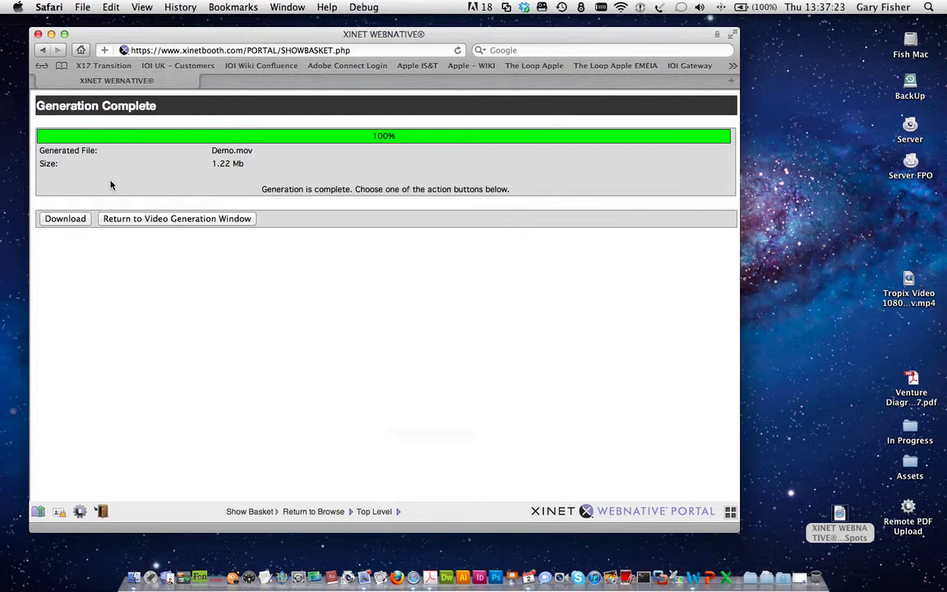
{"action": "left_click", "coordinate": [66, 220]}
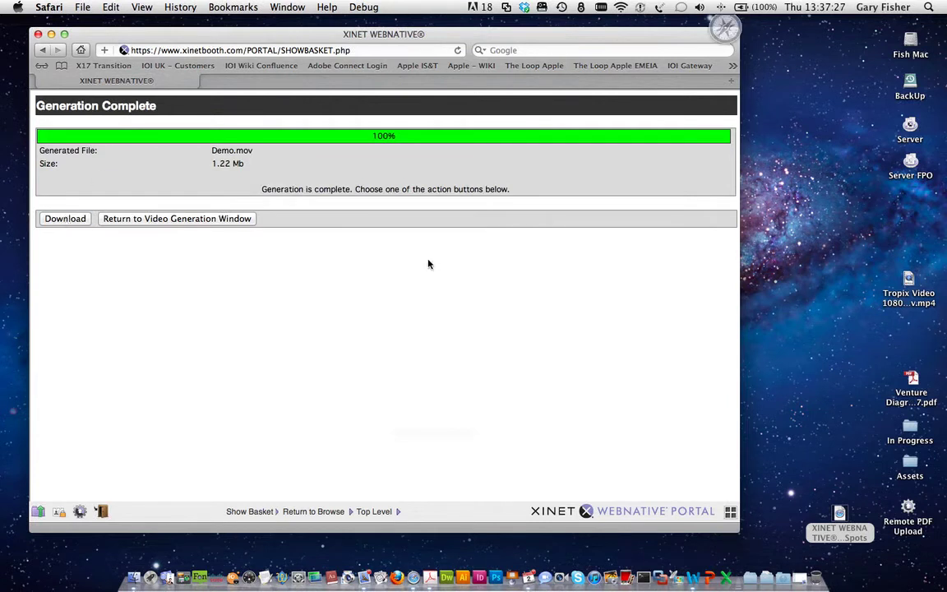
{"action": "left_click", "coordinate": [908, 280]}
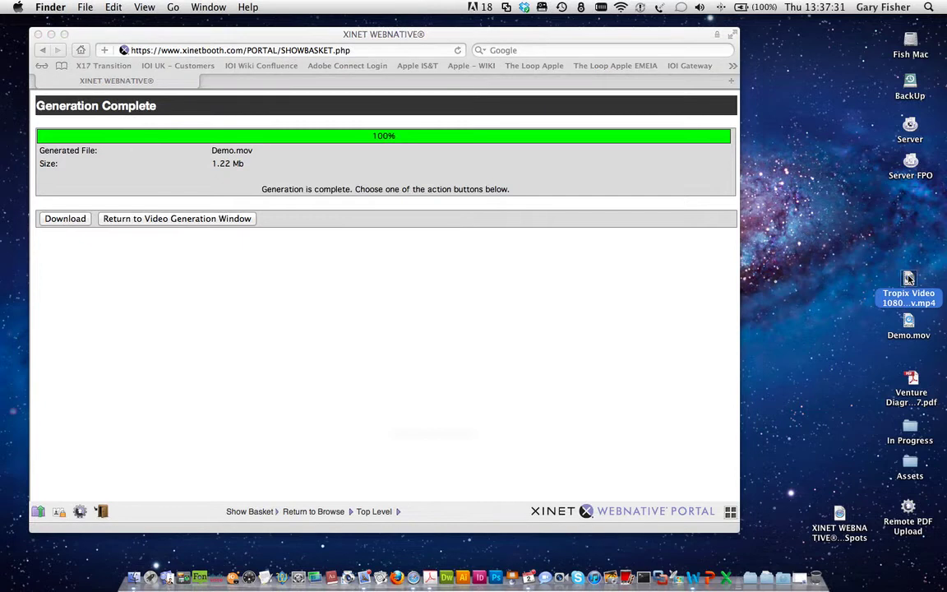
{"action": "double_click", "coordinate": [909, 323]}
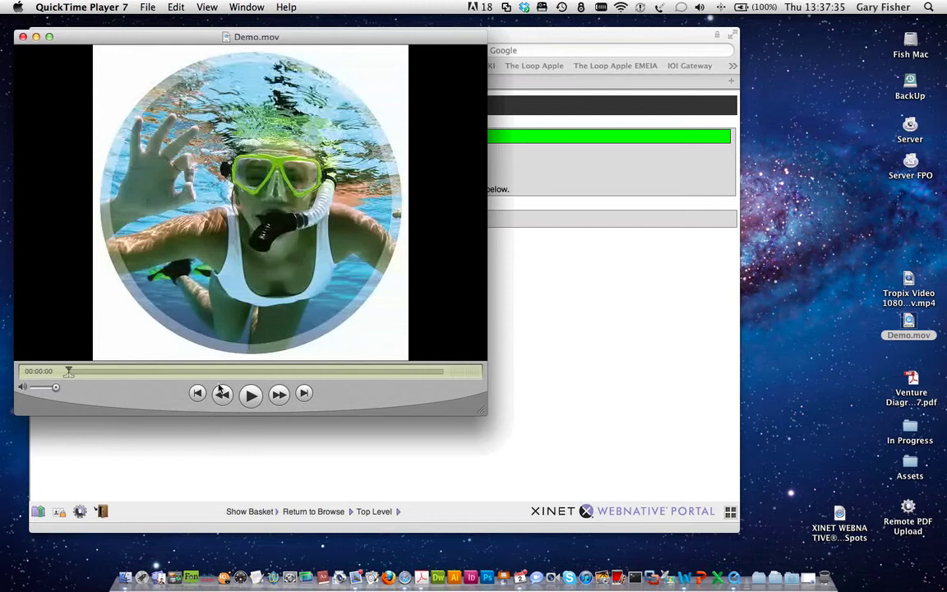
{"action": "left_click", "coordinate": [253, 397]}
{"action": "left_click_drag", "start_coordinate": [480, 411], "coordinate": [657, 532]}
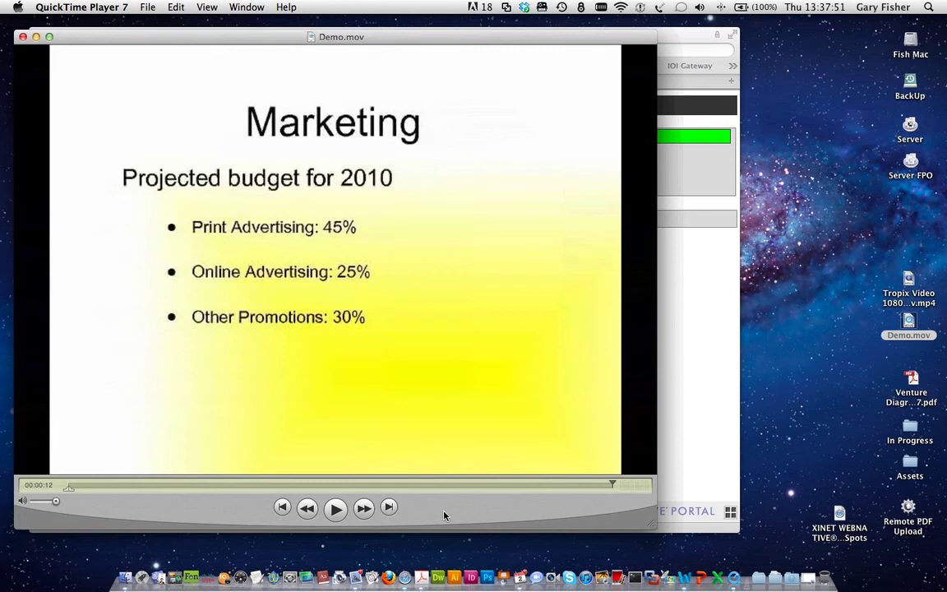
{"action": "key", "text": "super+q"}
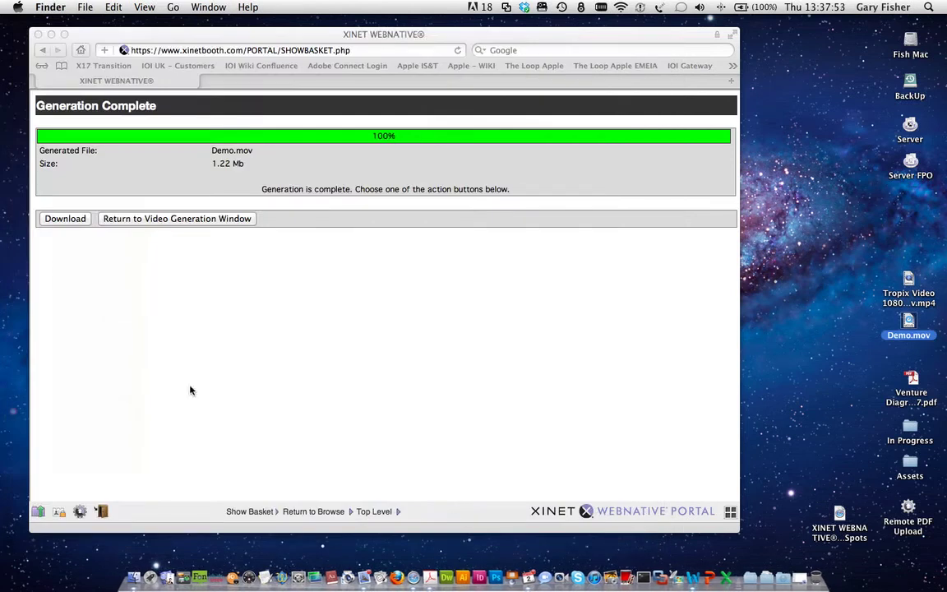
Step: In Approval Center, flip through Demo.mov's preview frames and open its detail view
{"action": "left_click", "coordinate": [299, 511]}
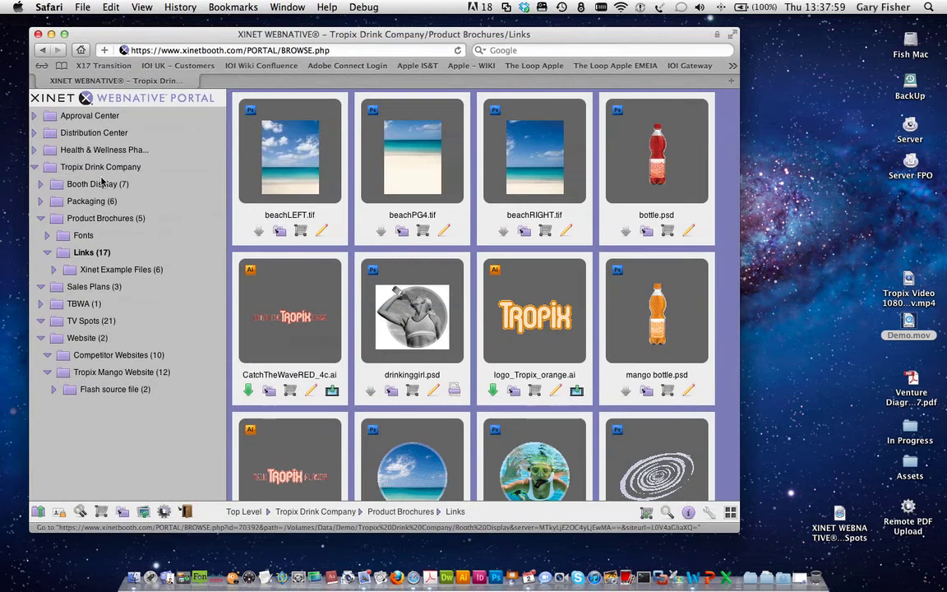
{"action": "left_click", "coordinate": [74, 116]}
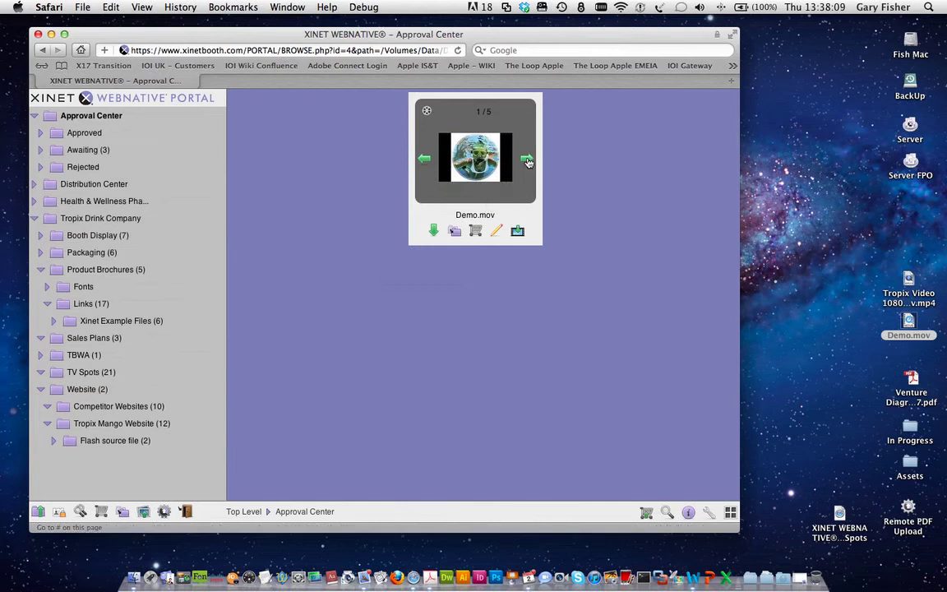
{"action": "left_click", "coordinate": [527, 159]}
{"action": "left_click", "coordinate": [527, 160]}
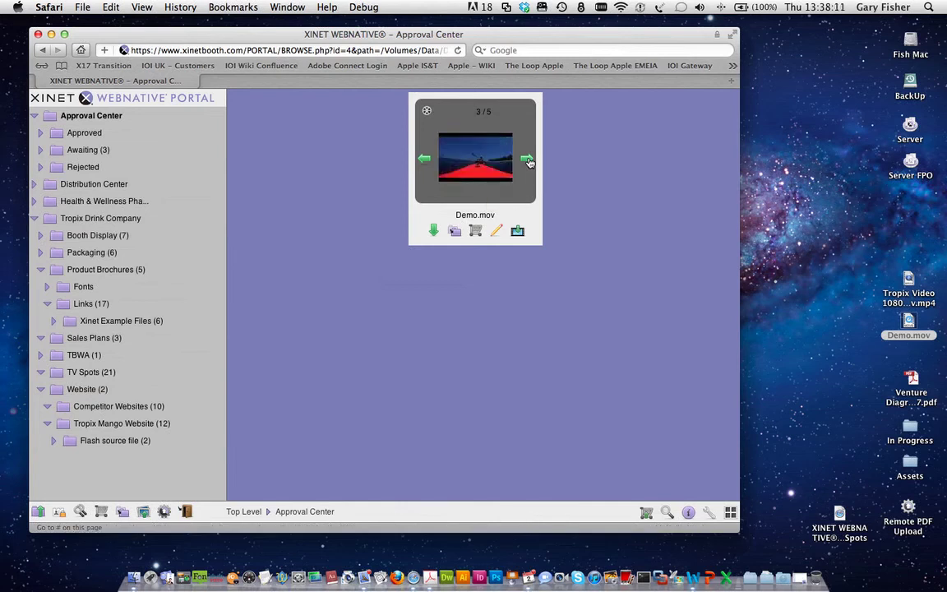
{"action": "left_click", "coordinate": [527, 160]}
{"action": "left_click", "coordinate": [424, 161]}
{"action": "left_click", "coordinate": [424, 161]}
{"action": "left_click", "coordinate": [478, 166]}
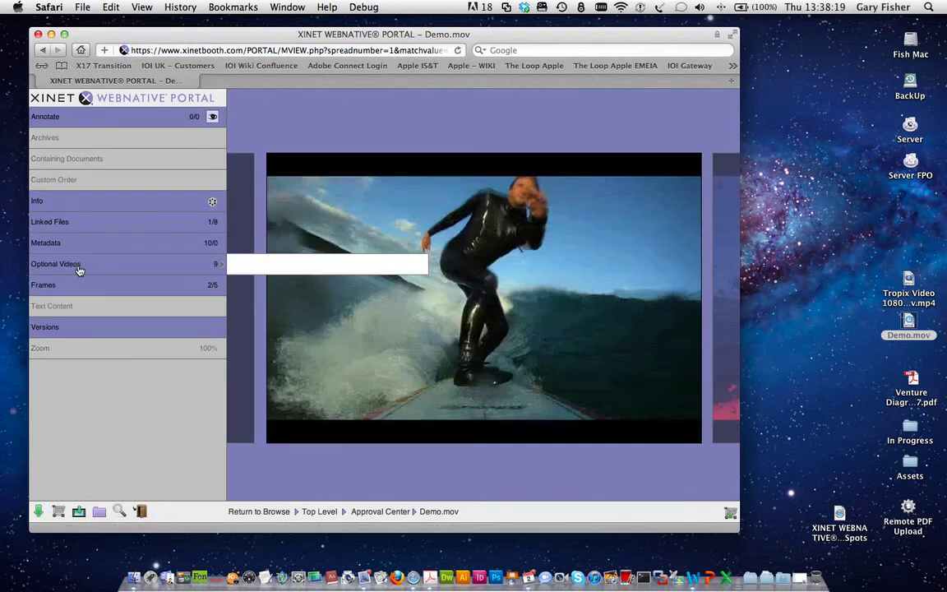
{"action": "left_click", "coordinate": [79, 270]}
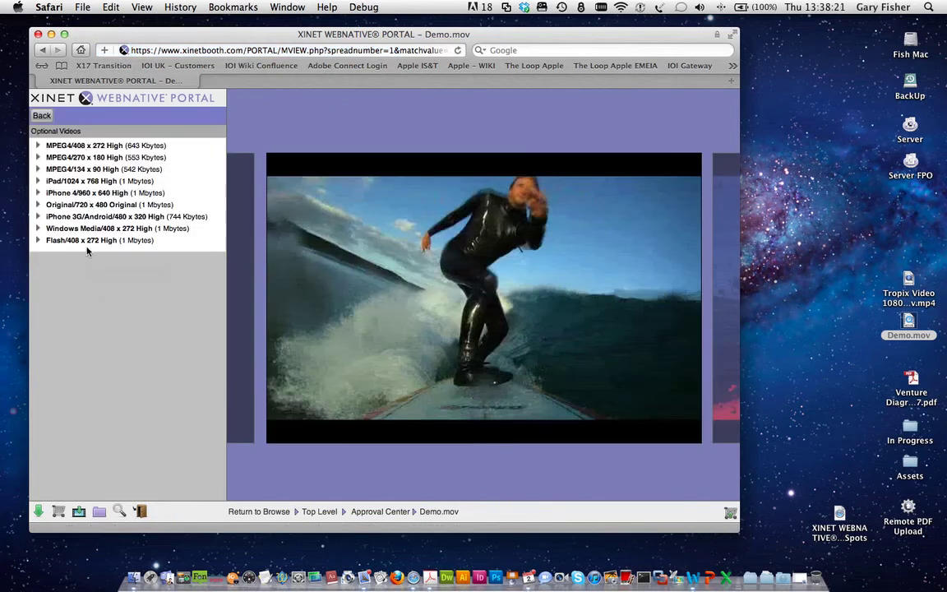
{"action": "left_click", "coordinate": [41, 115]}
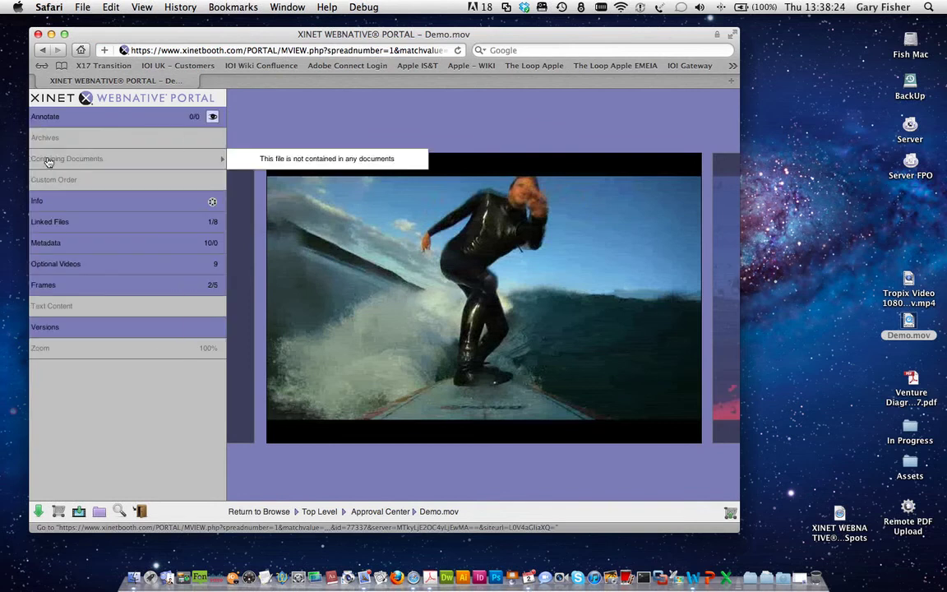
{"action": "left_click", "coordinate": [45, 223]}
{"action": "left_click", "coordinate": [37, 114]}
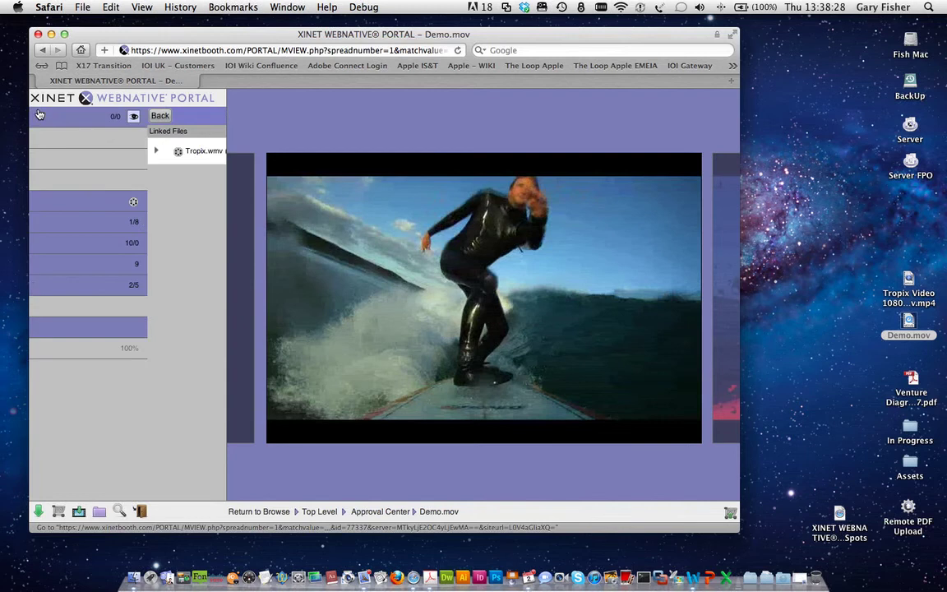
{"action": "left_click", "coordinate": [46, 225]}
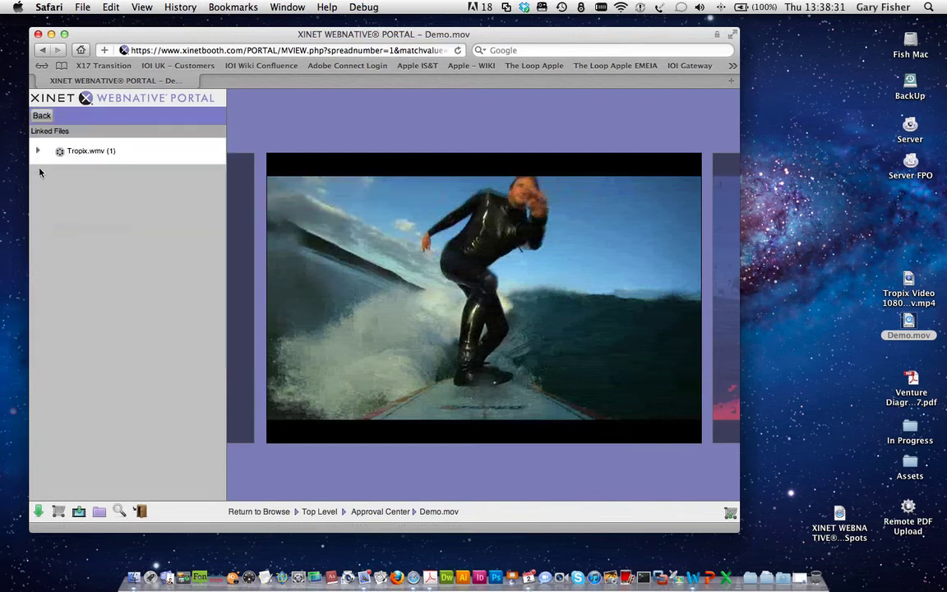
{"action": "left_click", "coordinate": [37, 152]}
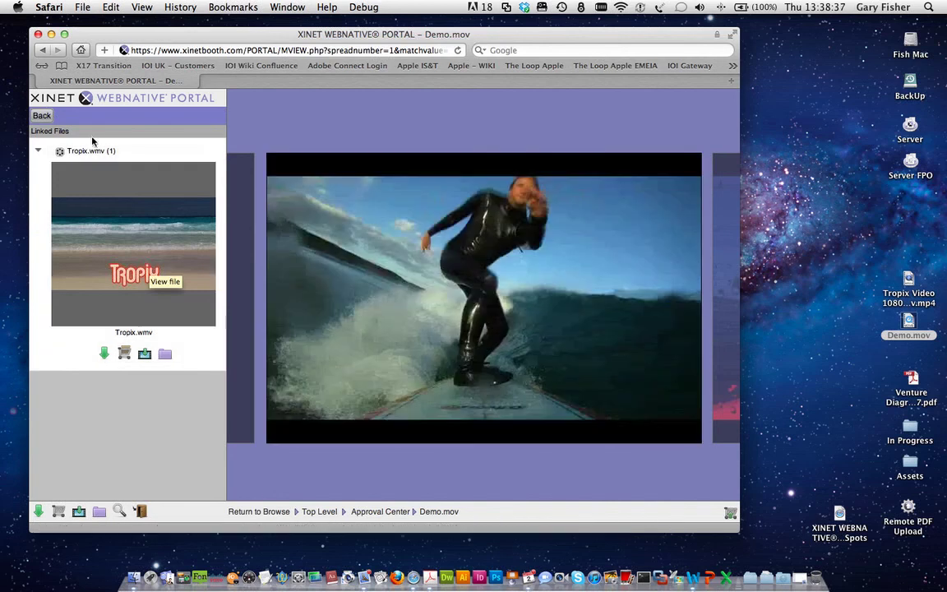
{"action": "left_click", "coordinate": [42, 116]}
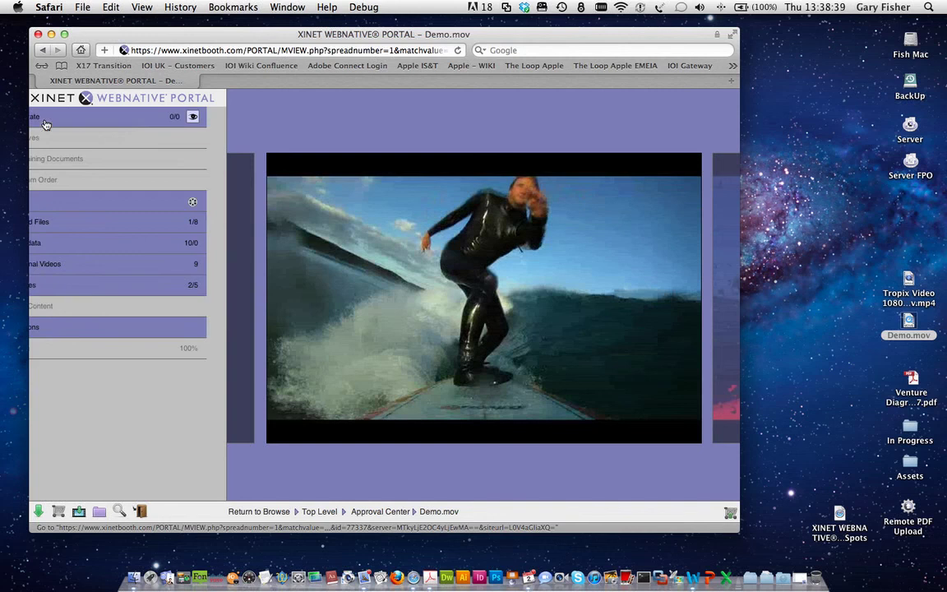